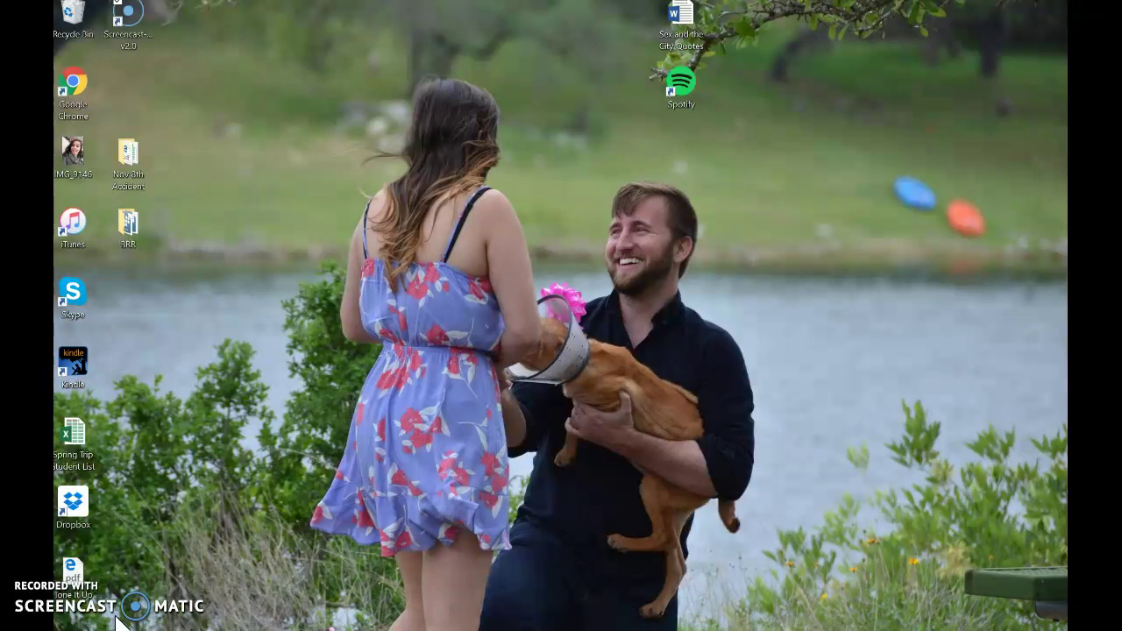
# Step: Start Stata 14.2 from the Windows taskbar
pyautogui.click(433, 610)
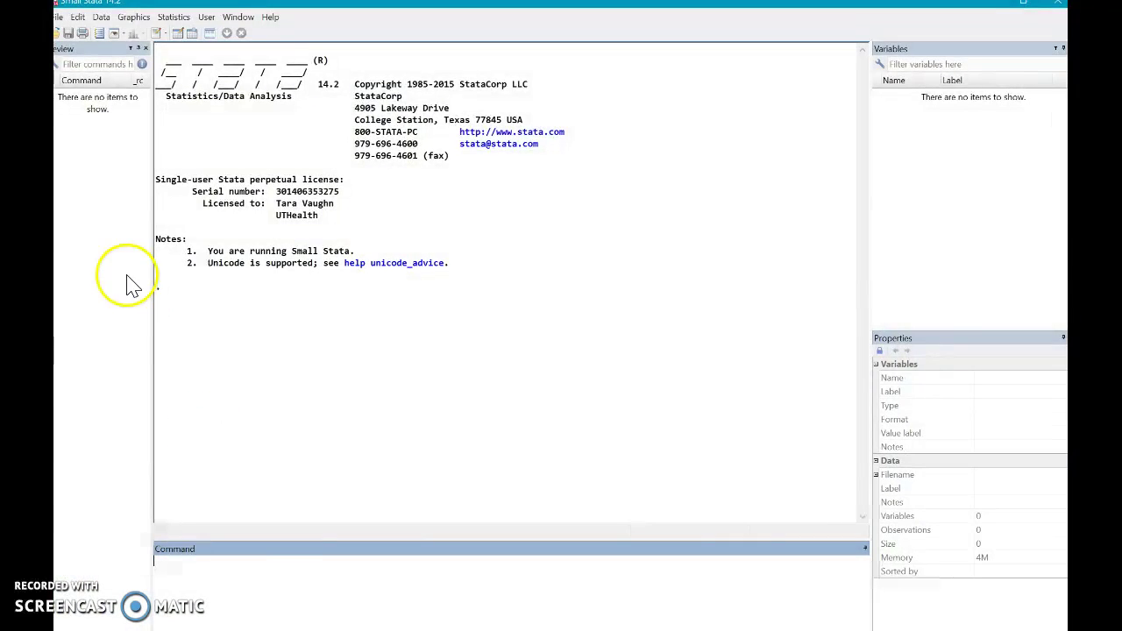
# Step: Load gss2006_chapter6_small from Recent datasets (900 observations, 14 variables) and focus the Command window
pyautogui.click(58, 17)
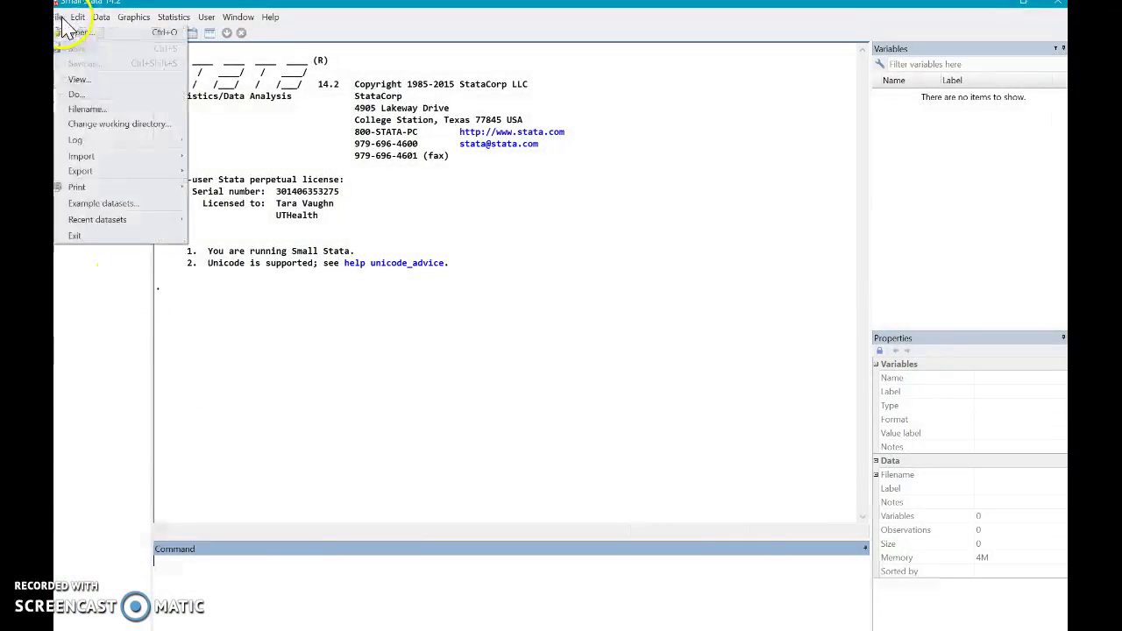
pyautogui.moveTo(157, 221)
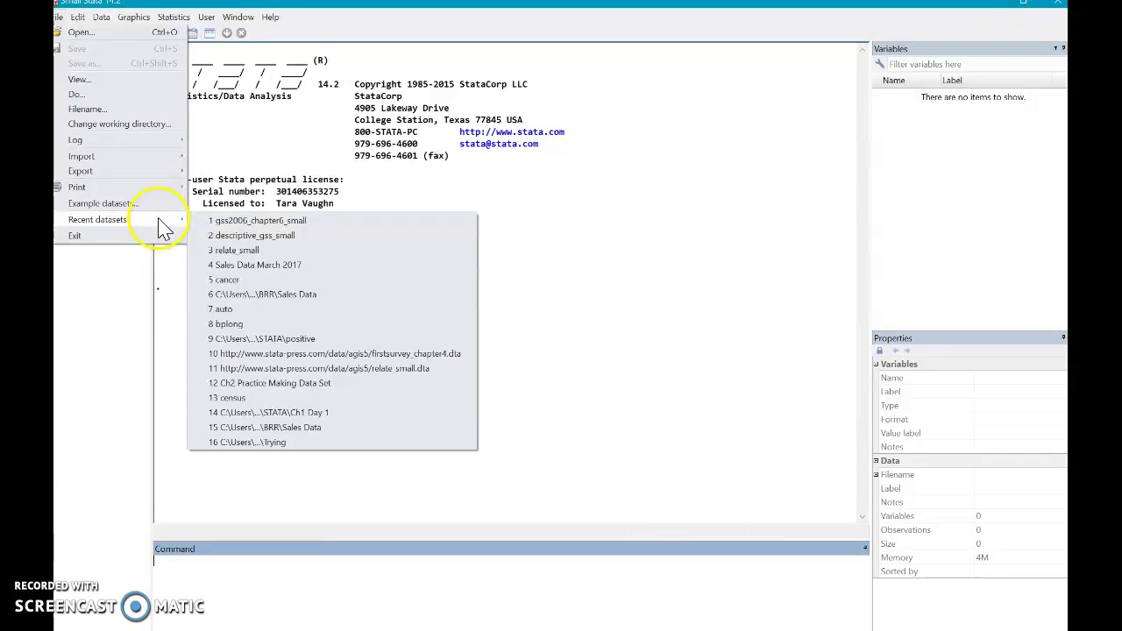
pyautogui.click(289, 222)
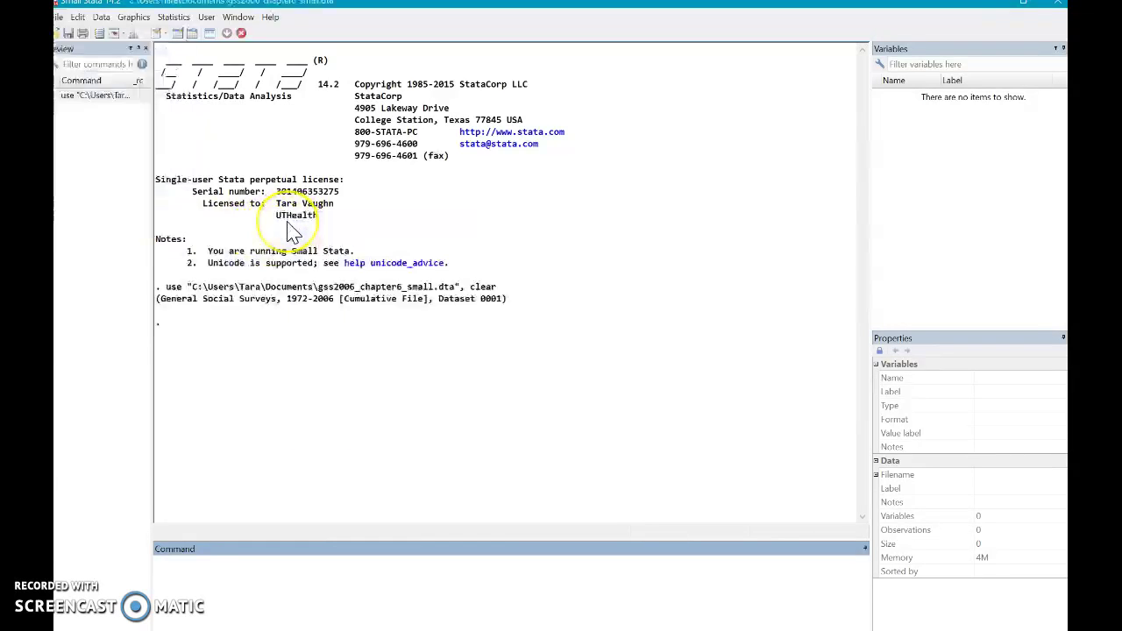
pyautogui.click(834, 146)
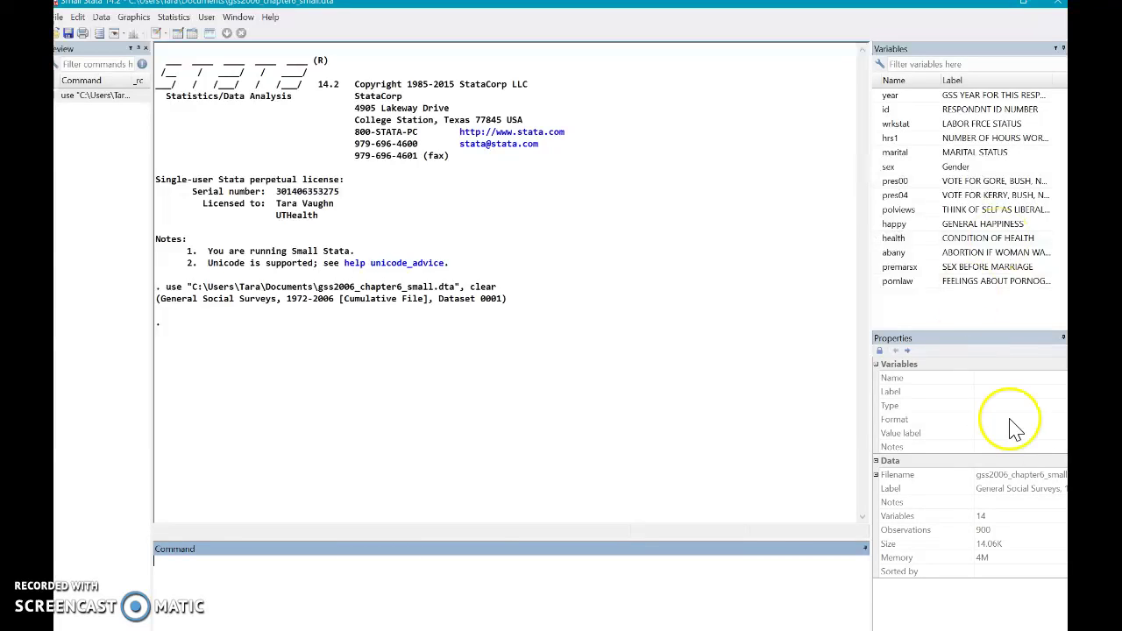
pyautogui.click(833, 588)
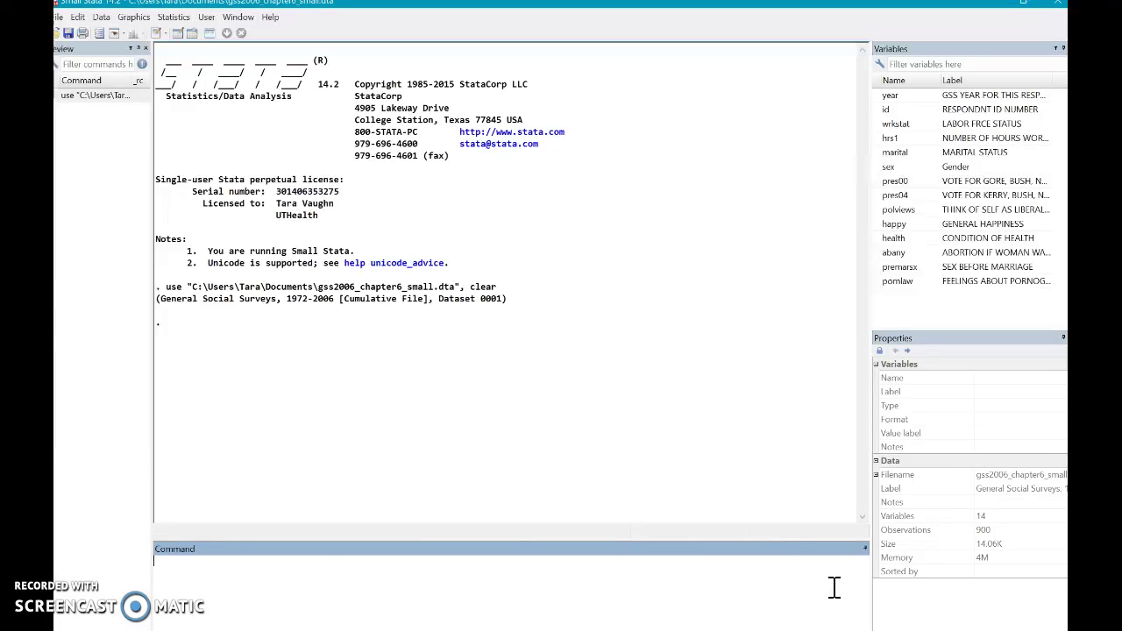
# Step: Run graph box hrs1 to draw a vertical box plot of hours worked, then close it
pyautogui.write('graph box hrs1')
pyautogui.click(1021, 419)
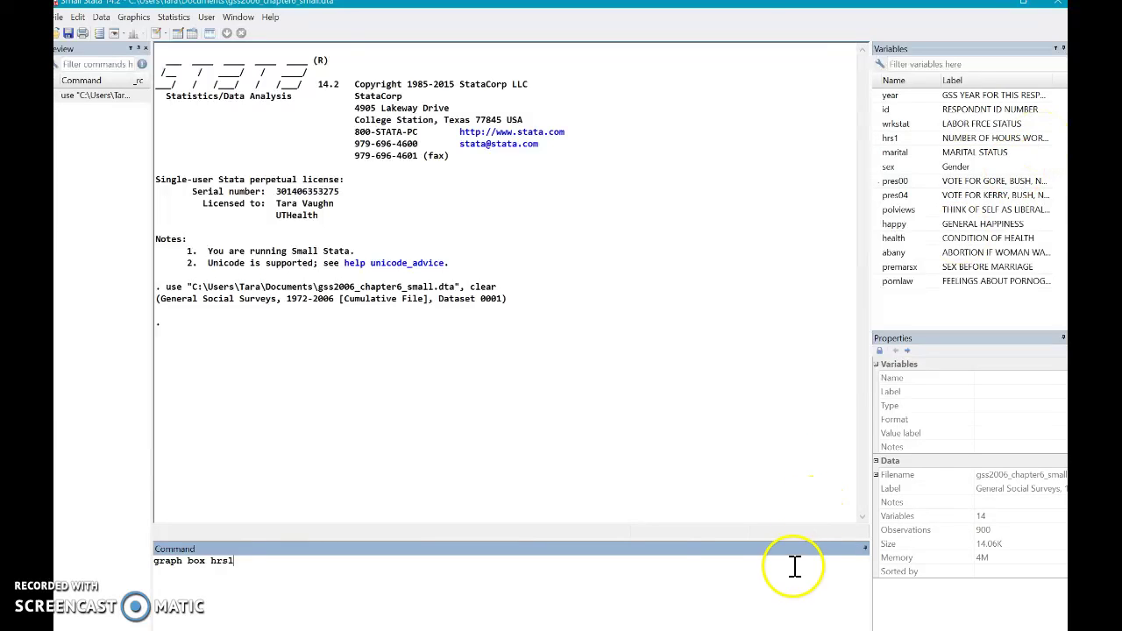
pyautogui.press('Return')
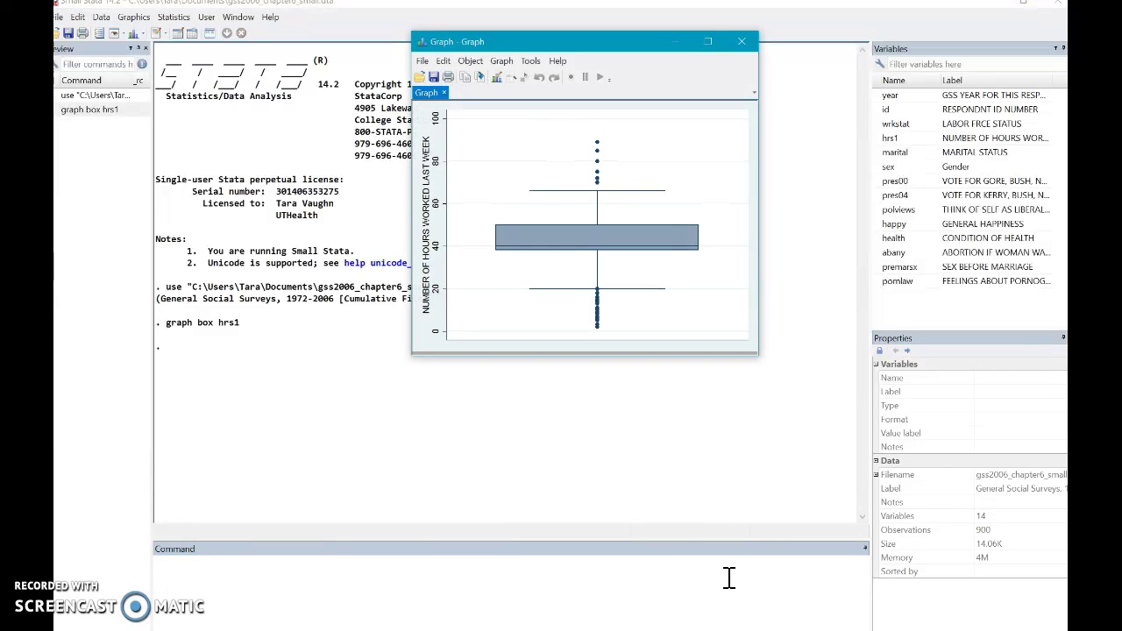
pyautogui.click(695, 315)
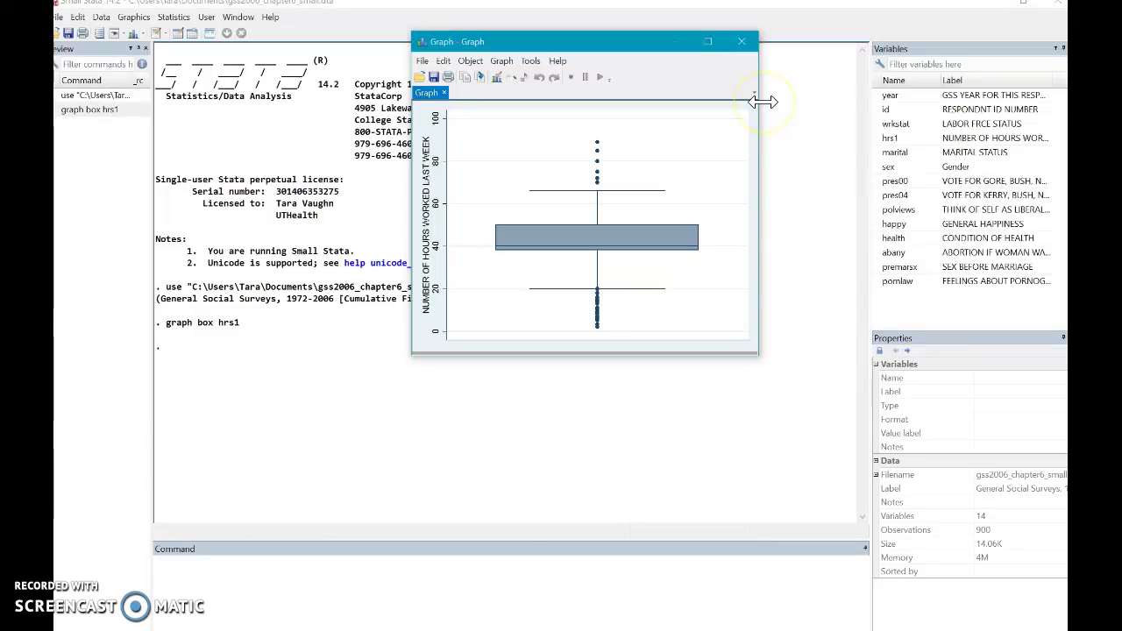
pyautogui.click(741, 42)
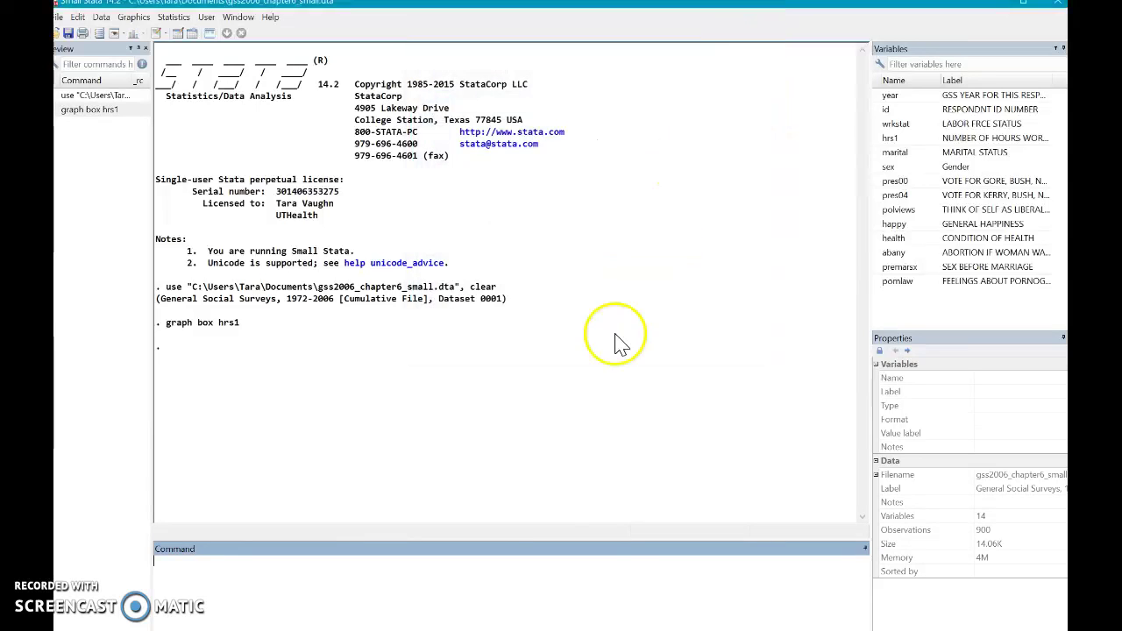
# Step: Run graph hbox hrs1 to draw a horizontal box plot of hrs1, then close it
pyautogui.click(624, 610)
pyautogui.write('gra')
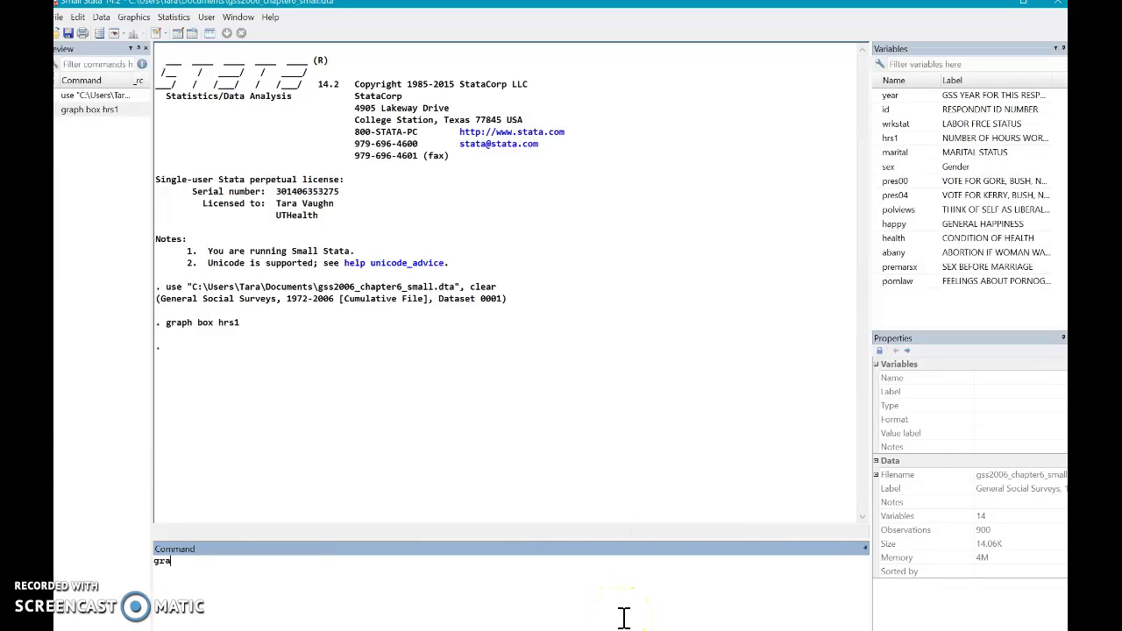
pyautogui.write('ph ')
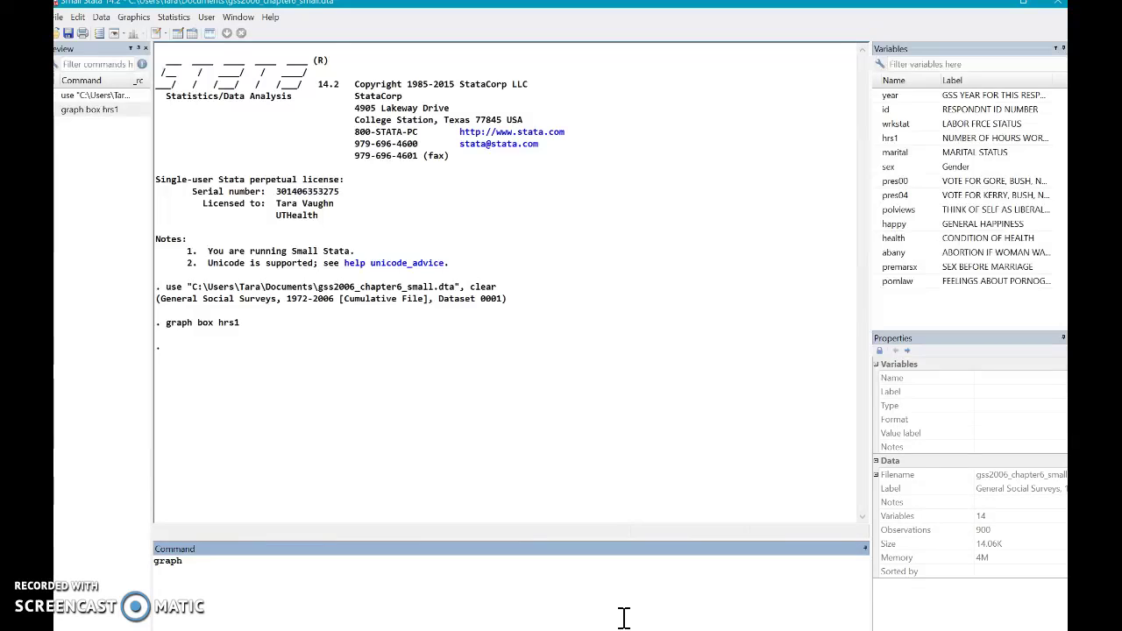
pyautogui.write('hbox hrs1')
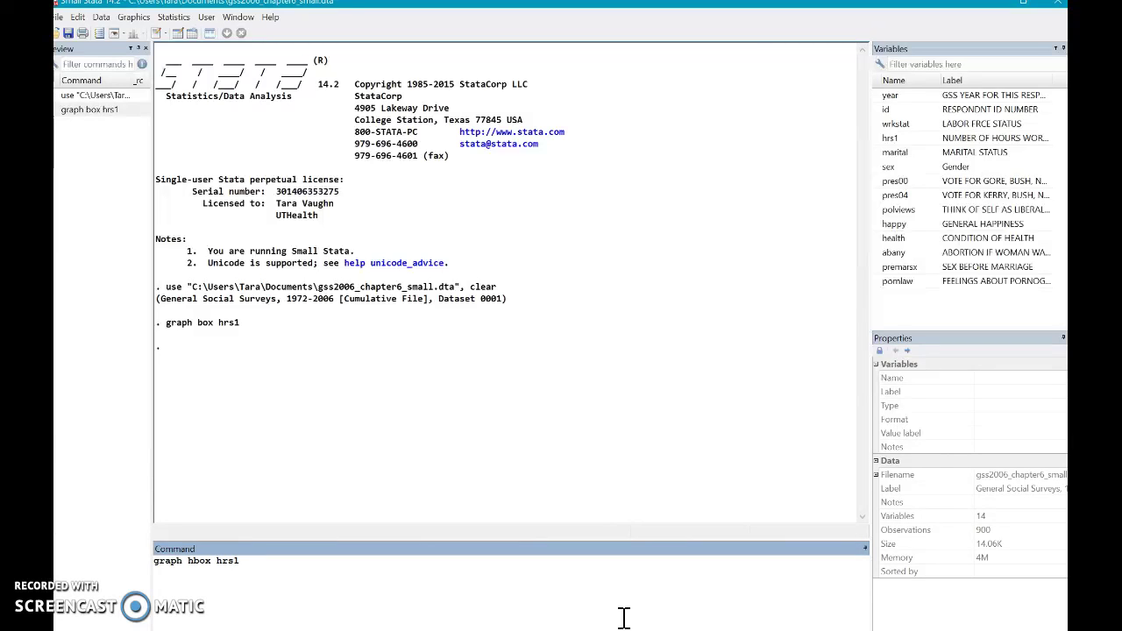
pyautogui.press('Return')
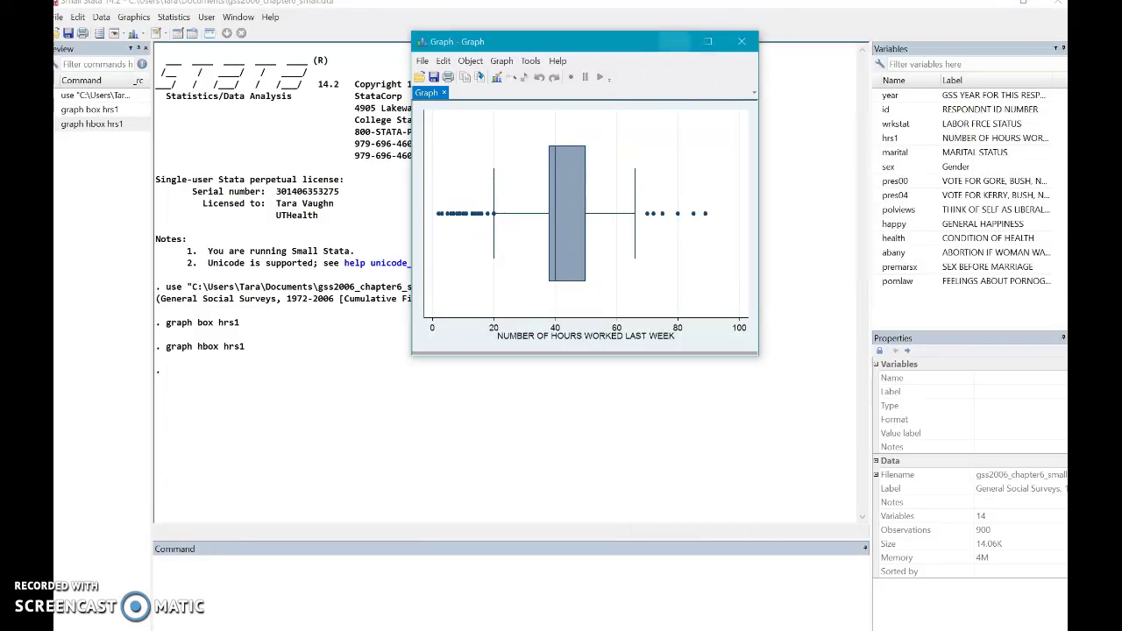
pyautogui.click(754, 27)
pyautogui.click(749, 45)
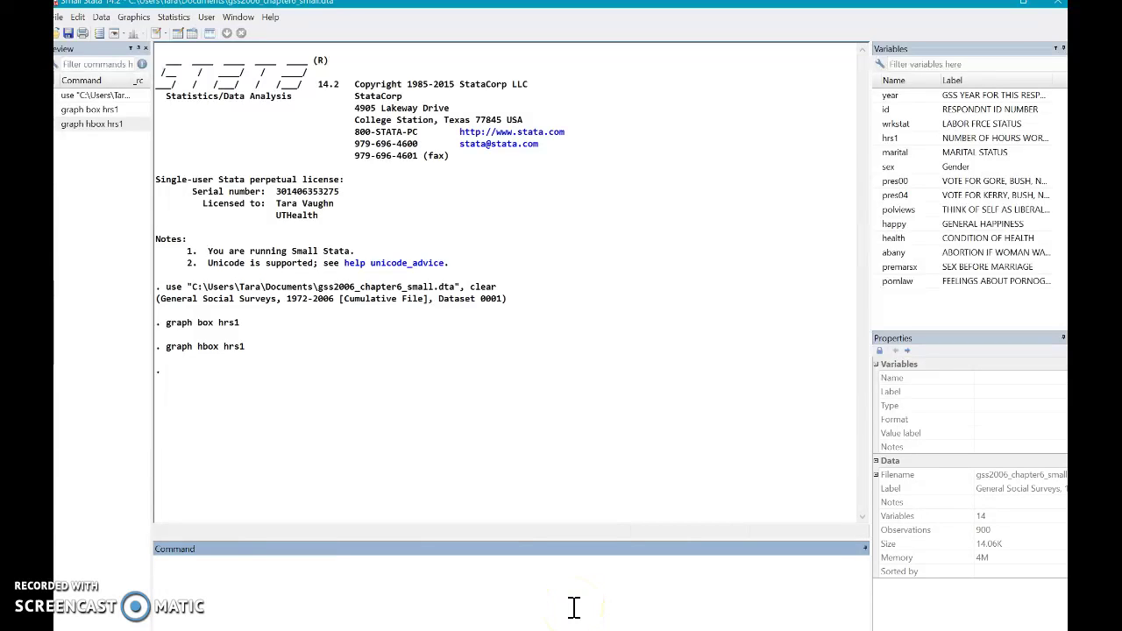
# Step: Run graph hbox hrs1, over(sex) for MALE and FEMALE box plots, then close the graph
pyautogui.write('graph hboxd')
pyautogui.press('BackSpace')
pyautogui.press('BackSpace')
pyautogui.press('BackSpace')
pyautogui.write('ox hrs1,')
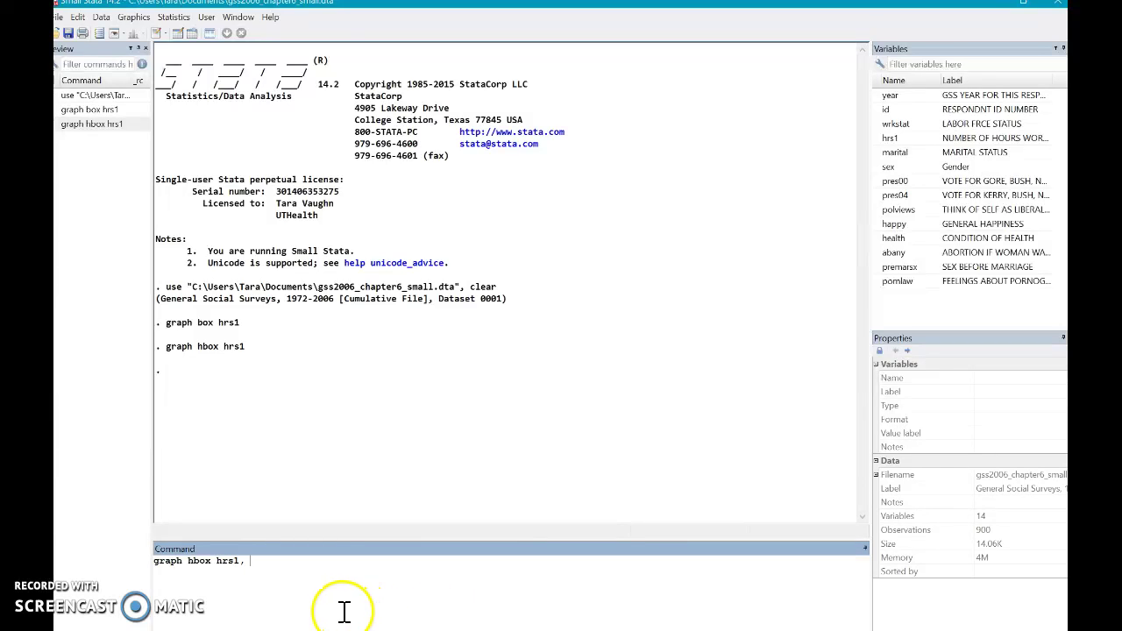
pyautogui.click(405, 618)
pyautogui.write('over(sex)')
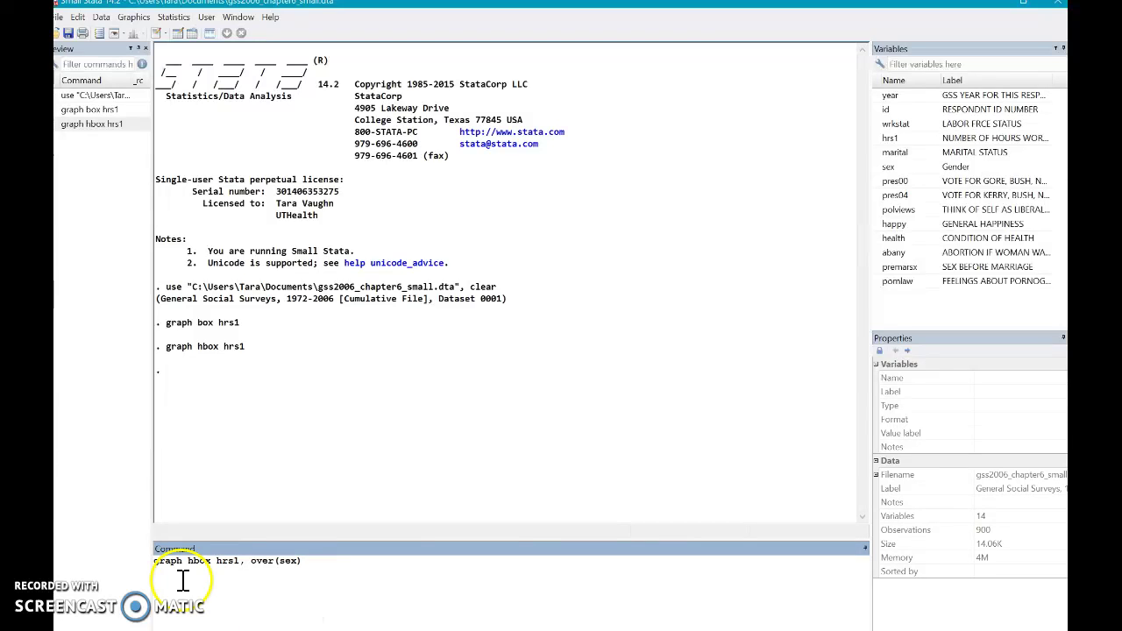
pyautogui.click(154, 562)
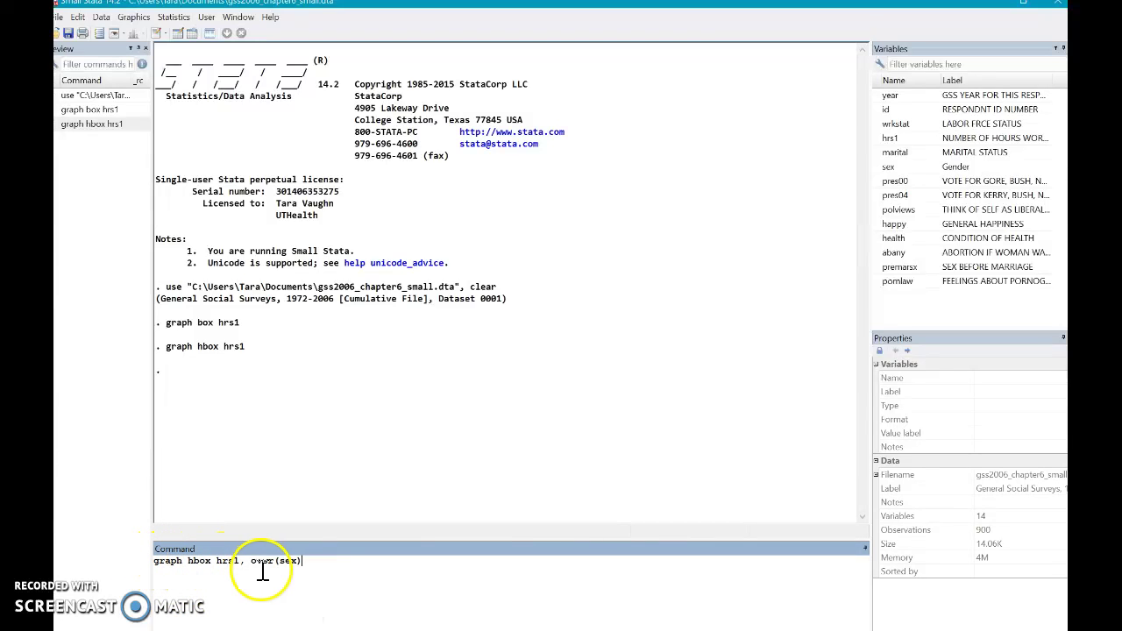
pyautogui.click(322, 561)
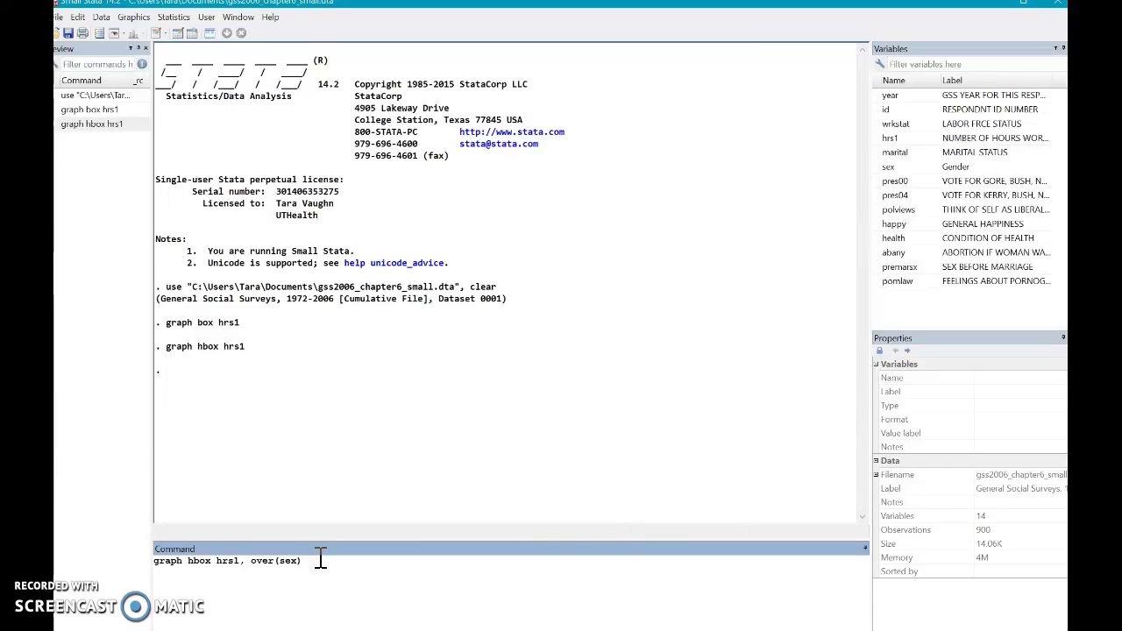
pyautogui.press('Return')
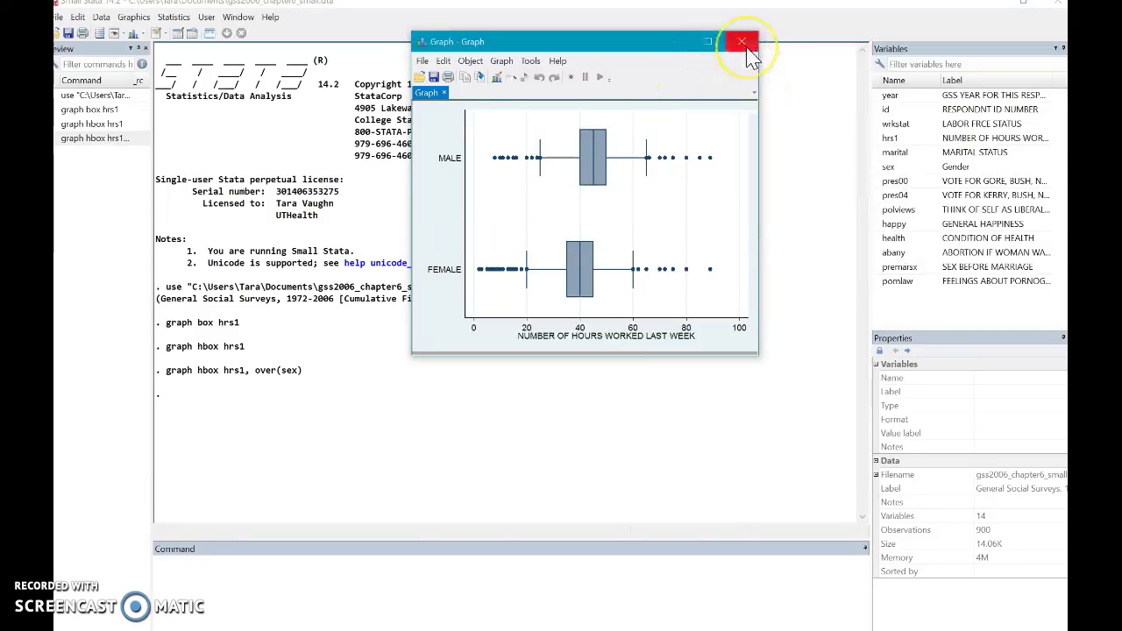
pyautogui.click(742, 44)
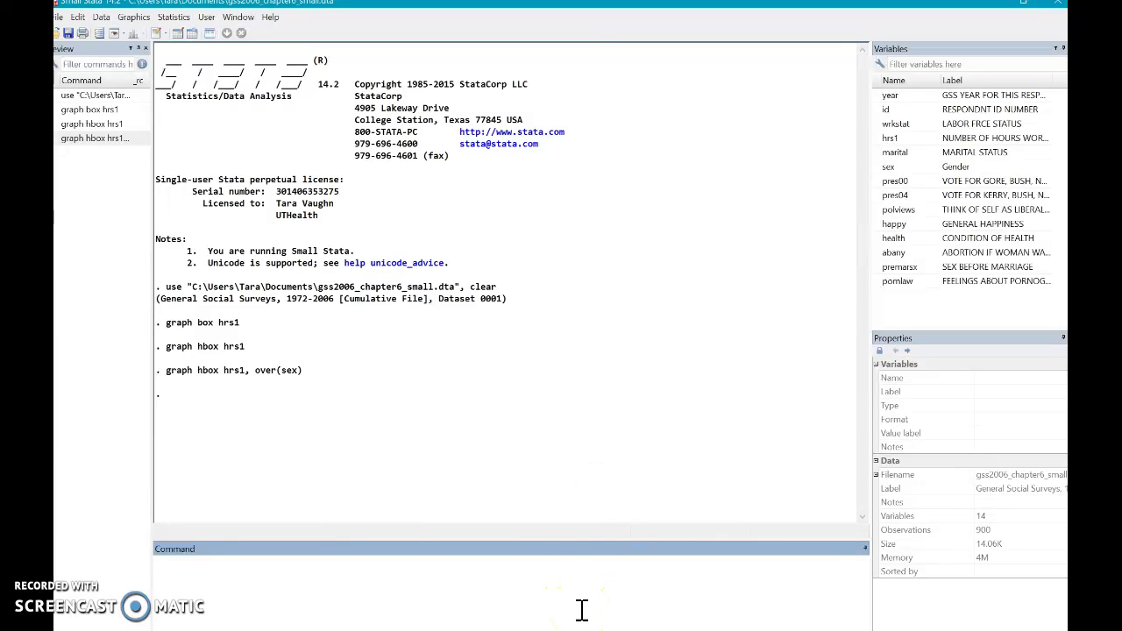
# Step: Run graph hbox hrs1 if (sex==2) to plot females' hours only, then close the graph
pyautogui.write('graph hbox')
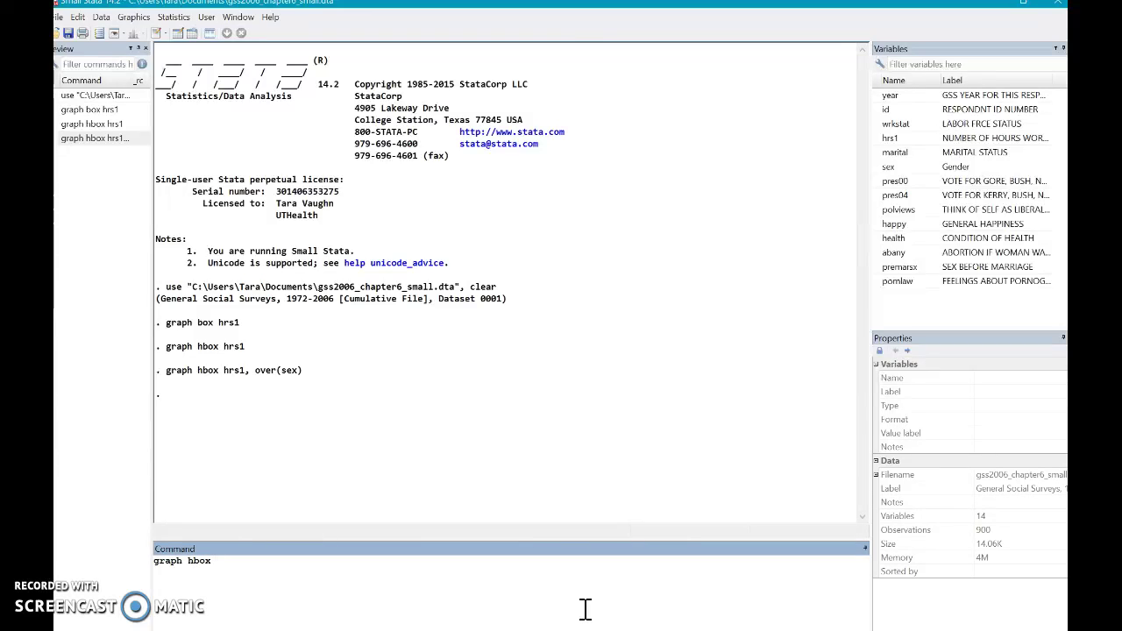
pyautogui.click(590, 612)
pyautogui.write('hrs1')
pyautogui.write('if (sex==2')
pyautogui.press('Return')
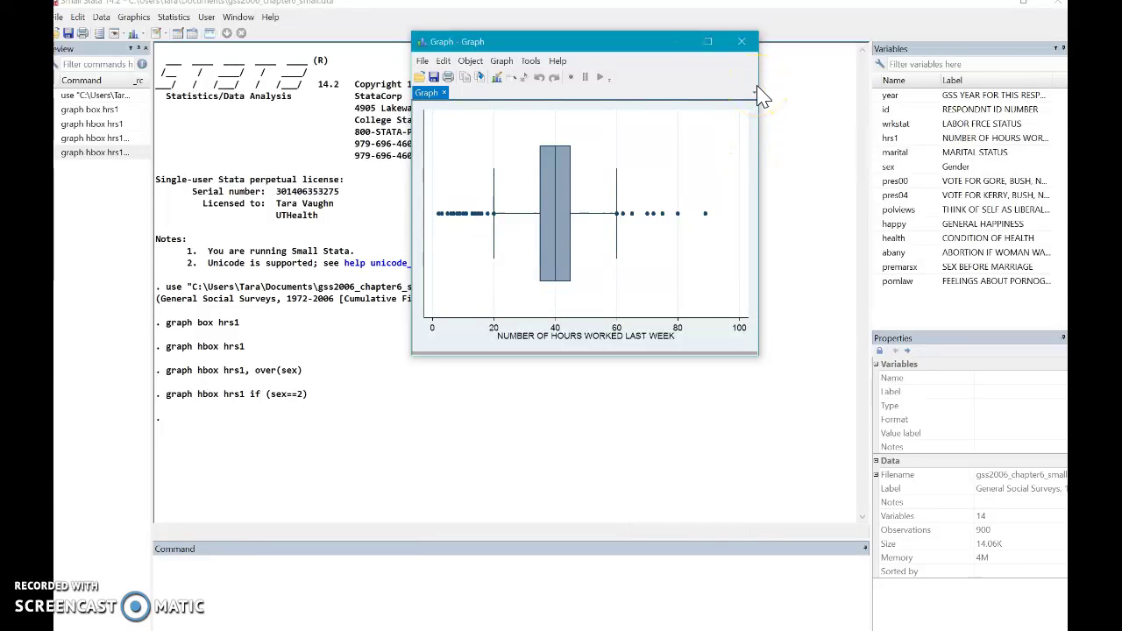
pyautogui.click(741, 41)
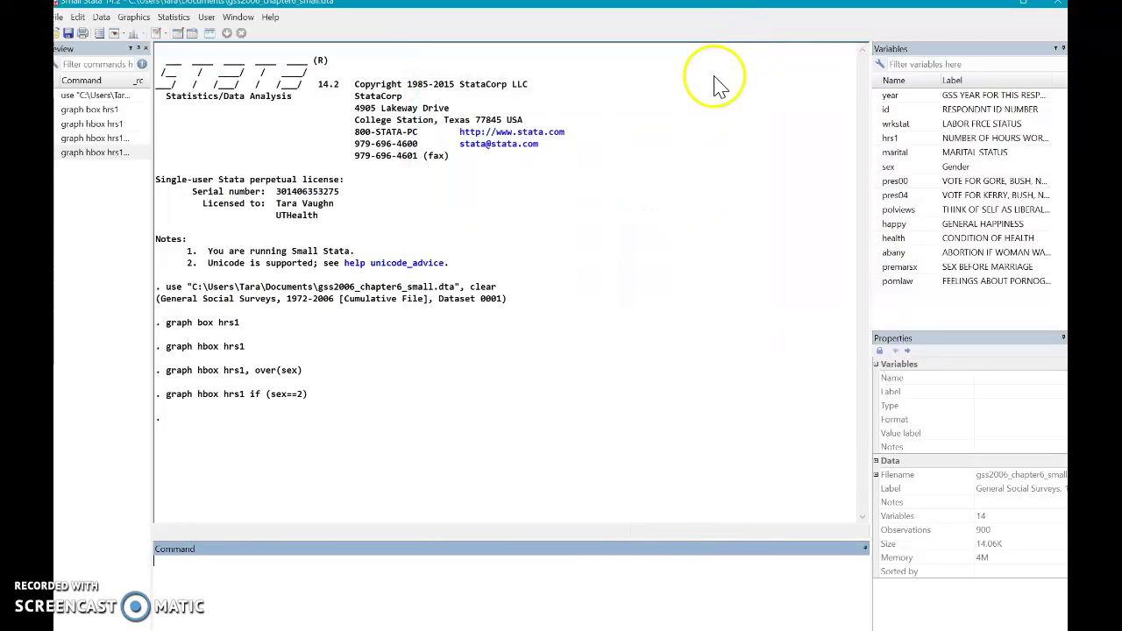
# Step: Run graph hbox hrs1 if (sex==2), over(marital) for female box plots by marital status, then close it
pyautogui.click(625, 593)
pyautogui.write('graph h')
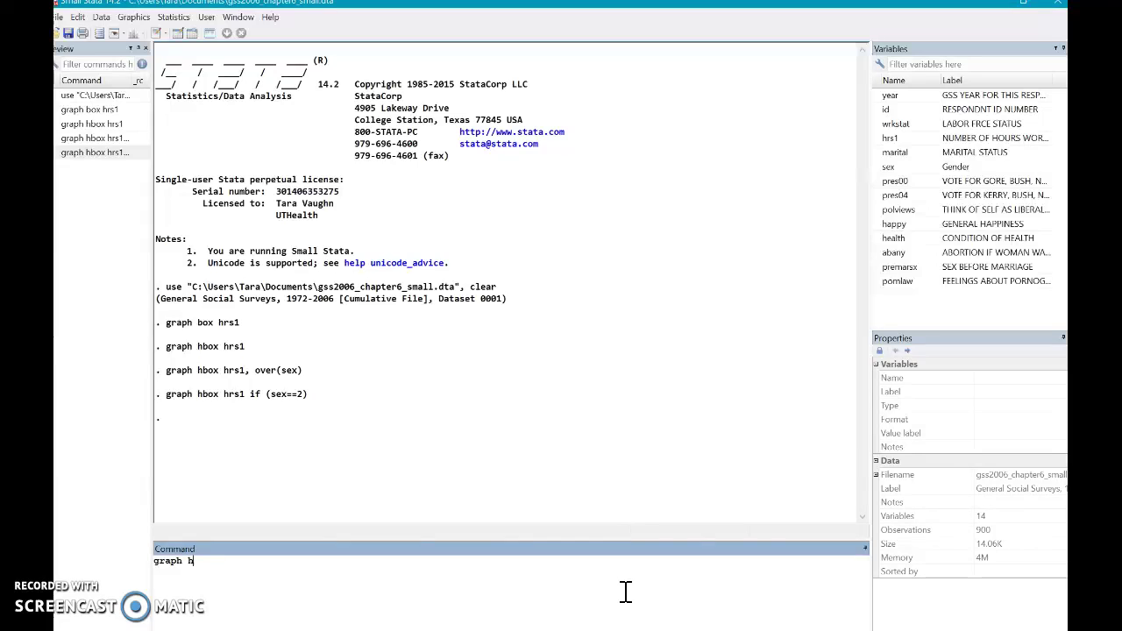
pyautogui.write('box hrs1 if (sex ==2')
pyautogui.write('), over(marita')
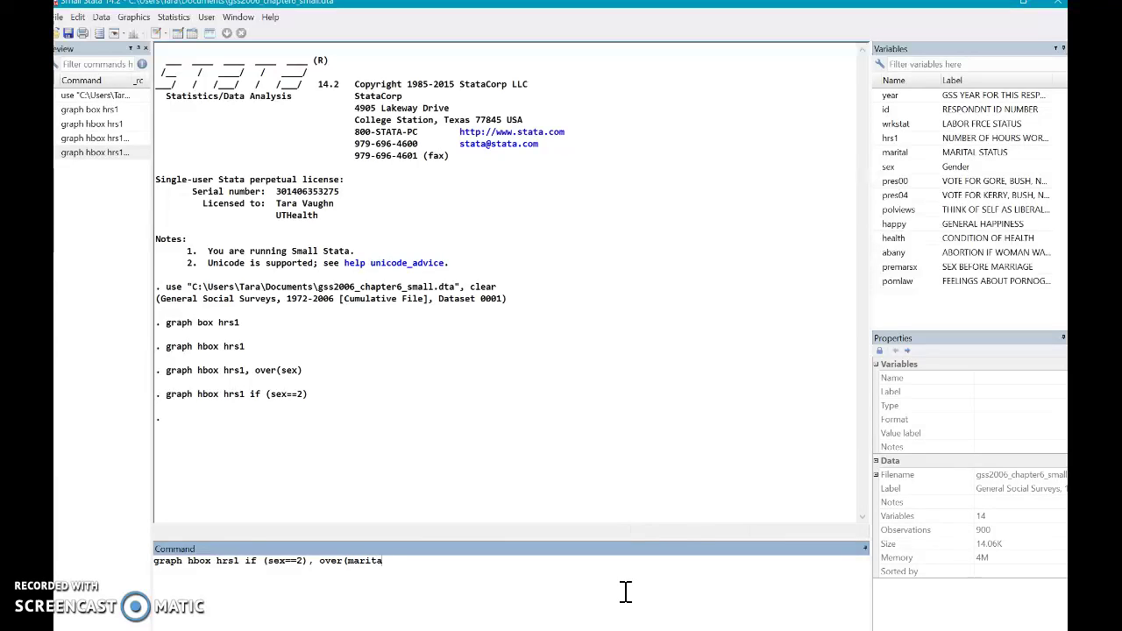
pyautogui.write('l)')
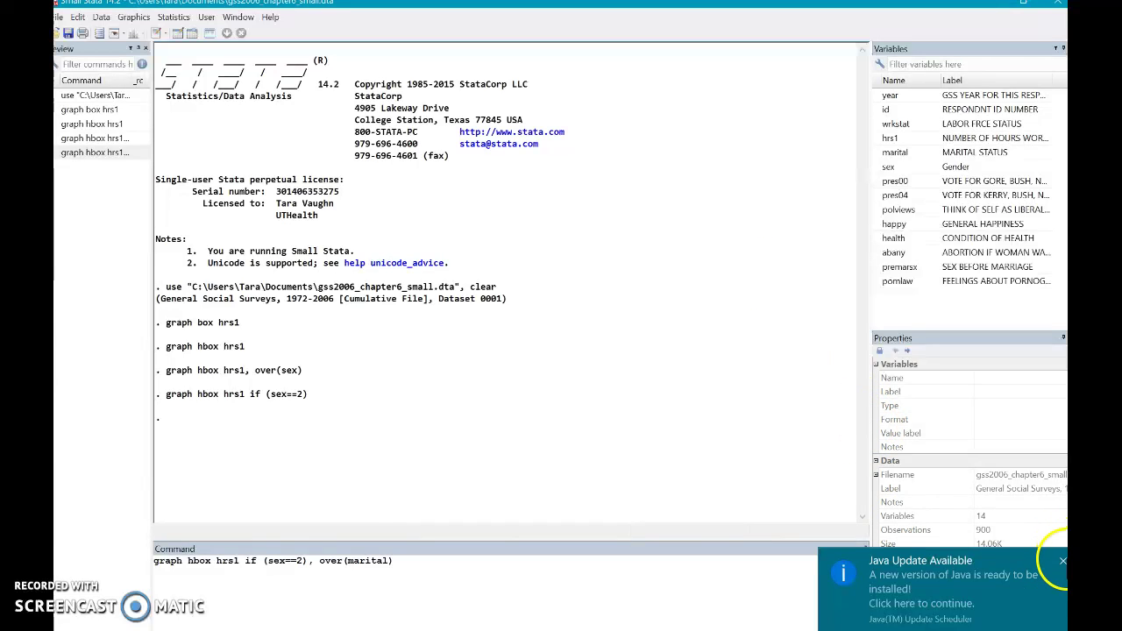
pyautogui.click(1058, 558)
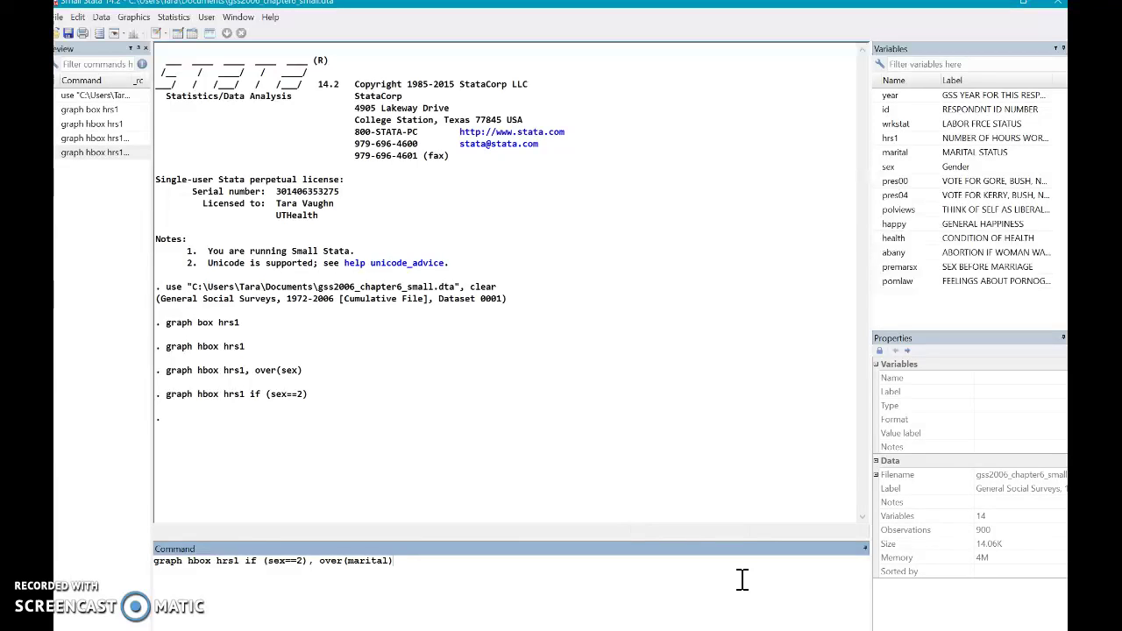
pyautogui.press('Return')
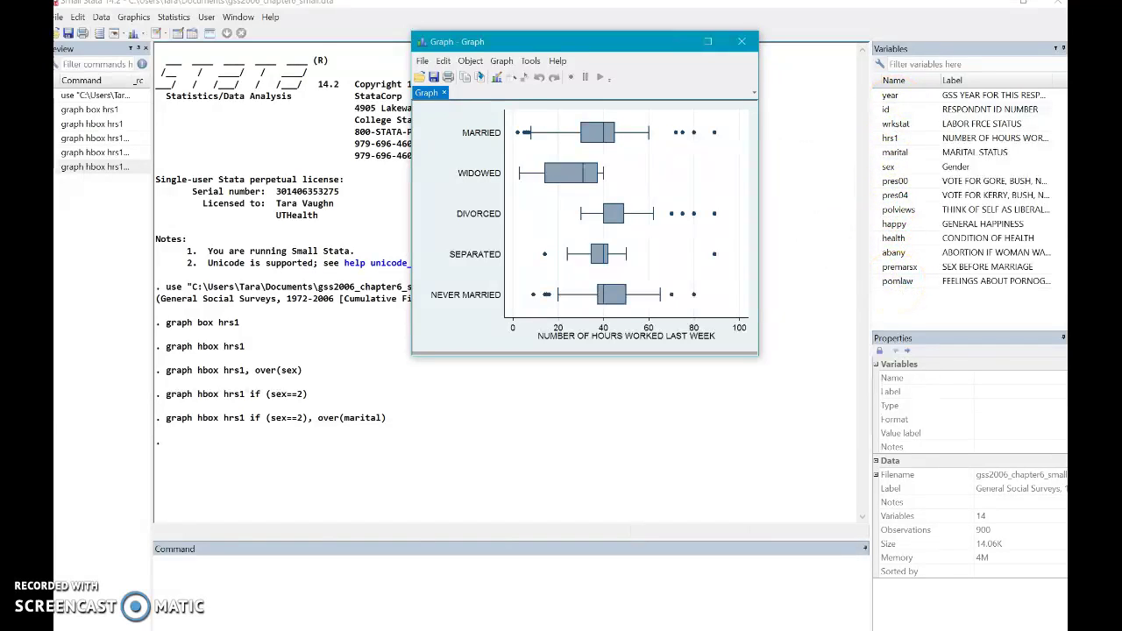
pyautogui.click(745, 44)
# Step: Run graph hbox hrs1, over(sex) over(marital) and maximize the resulting graph window
pyautogui.write('graph hbo')
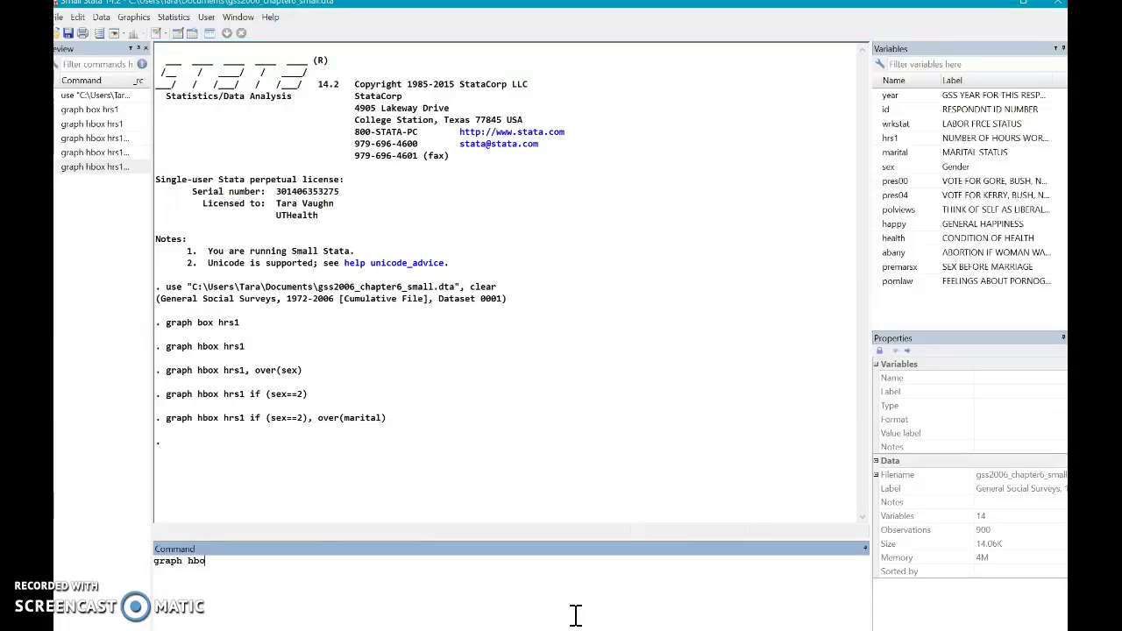
pyautogui.write('x hrs1, over(sex0')
pyautogui.write(' over(marital)')
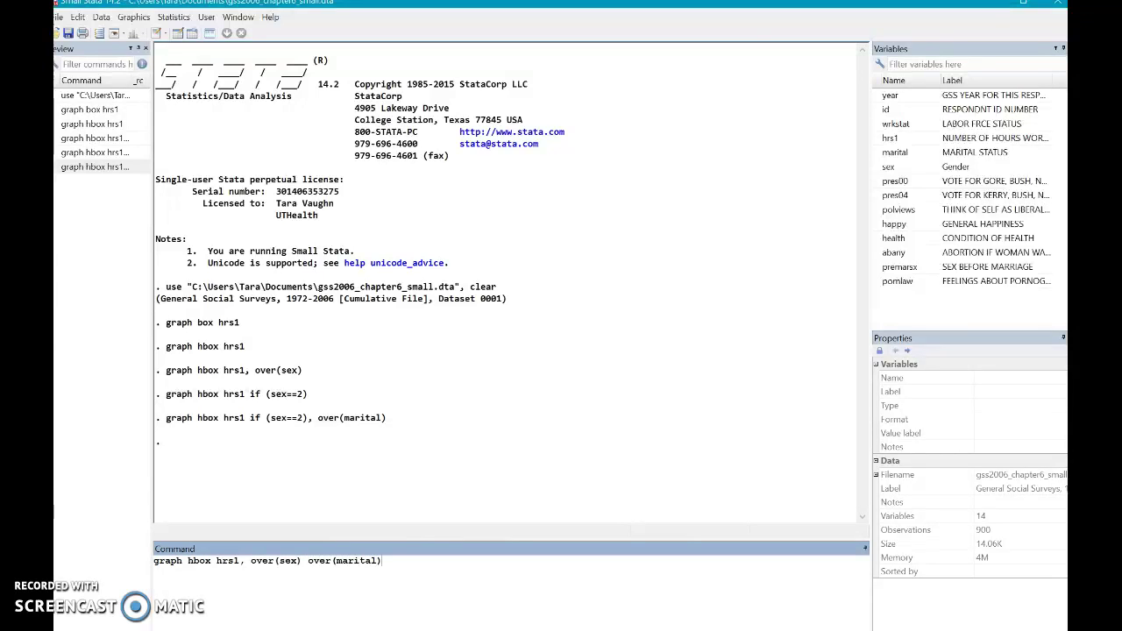
pyautogui.press('Return')
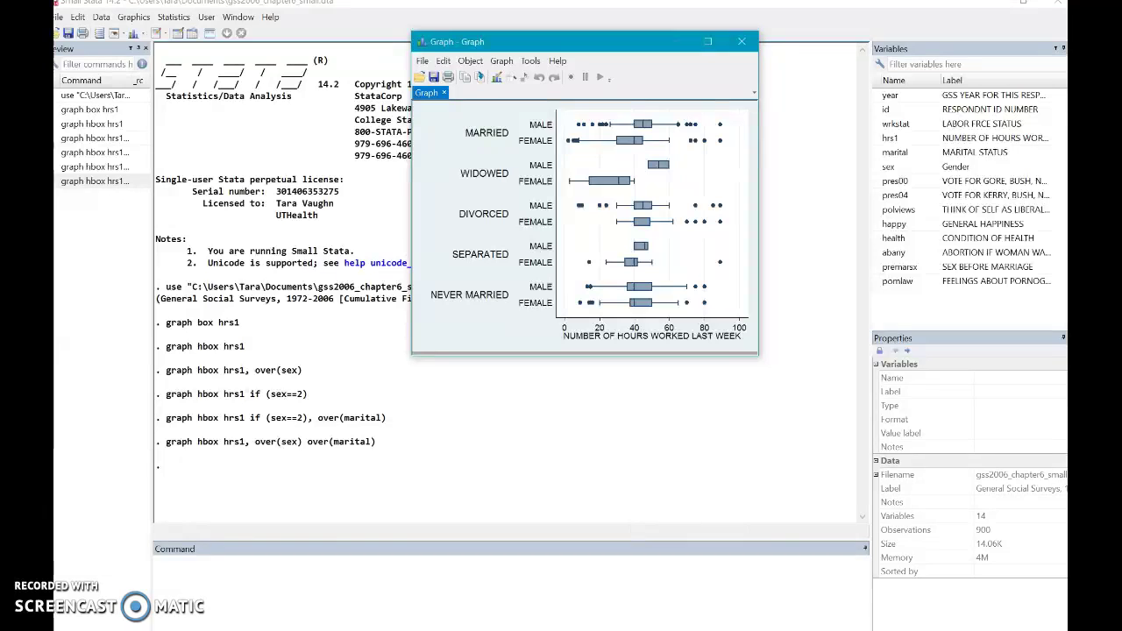
pyautogui.click(708, 42)
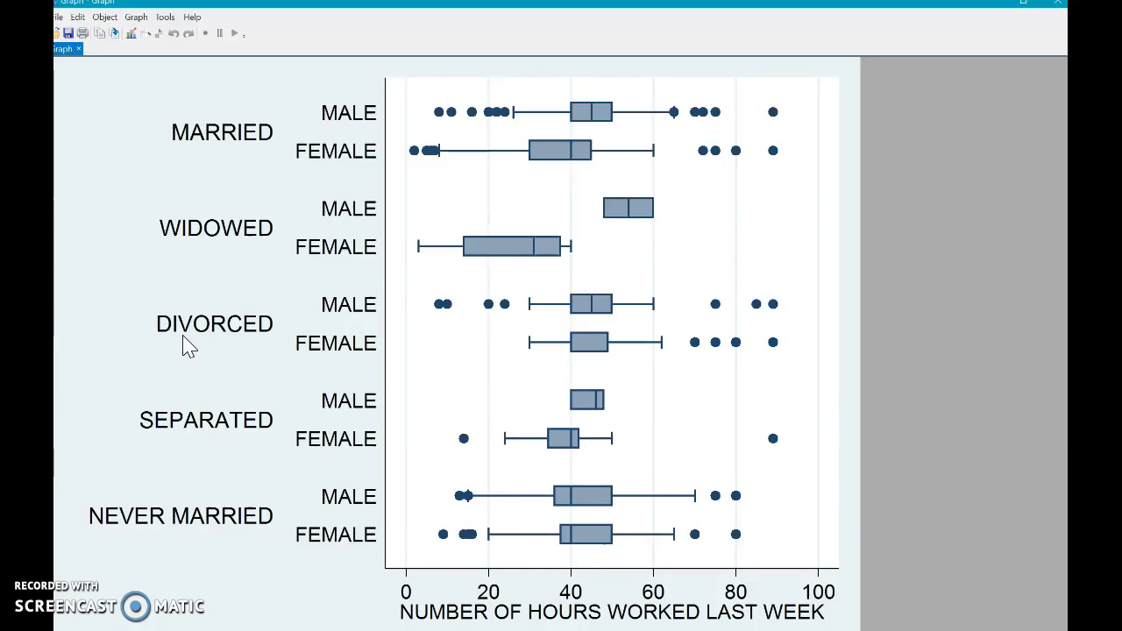
# Step: Open the sex-by-marital box plot in the Graph Editor
pyautogui.click(136, 249)
pyautogui.click(89, 24)
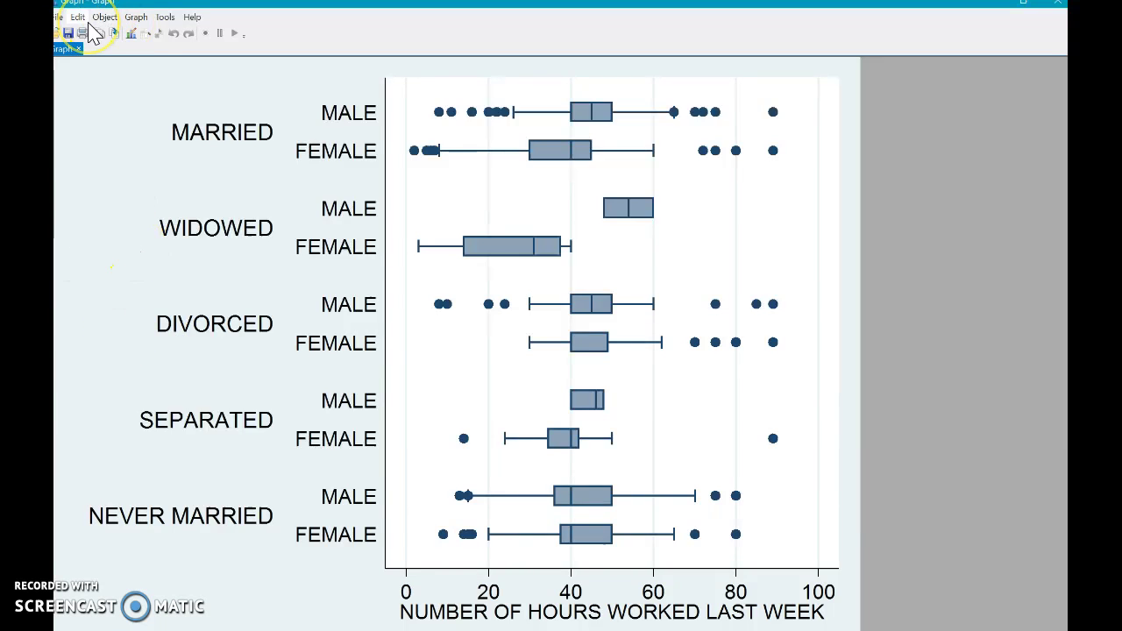
pyautogui.click(130, 35)
pyautogui.click(85, 33)
pyautogui.click(133, 33)
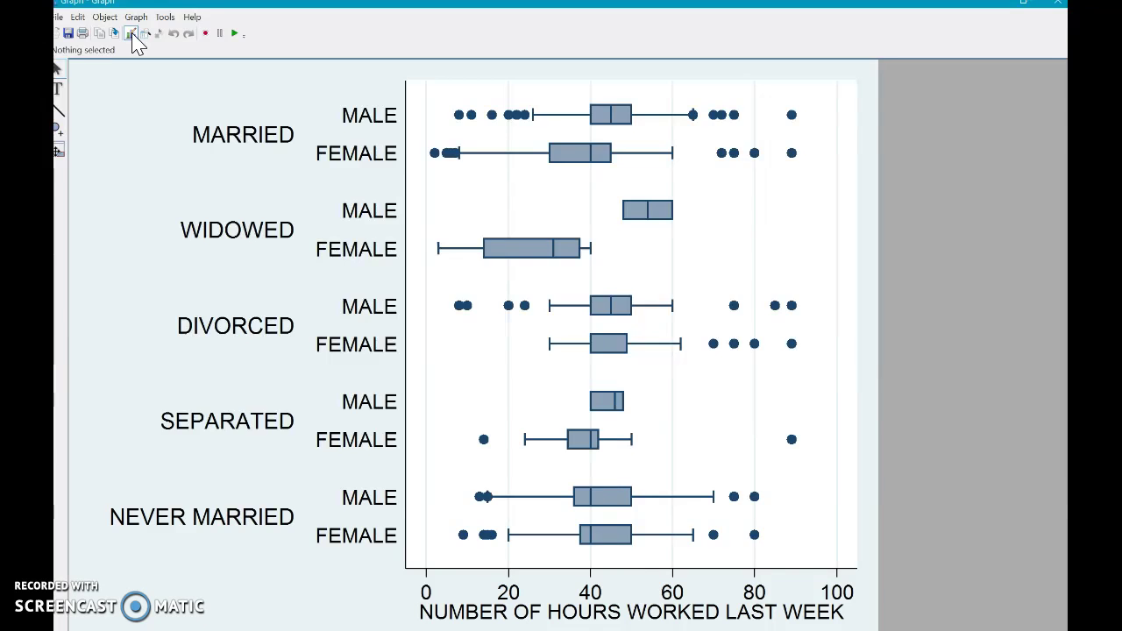
# Step: Select the whole graph and set its background colour to Dark orange
pyautogui.click(122, 98)
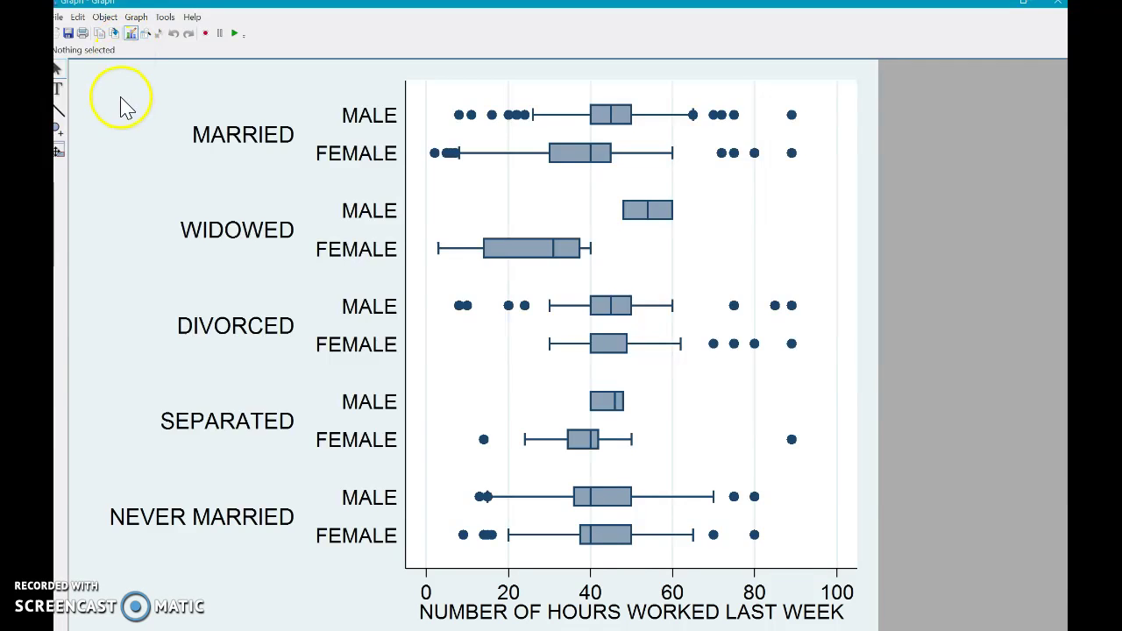
pyautogui.click(171, 79)
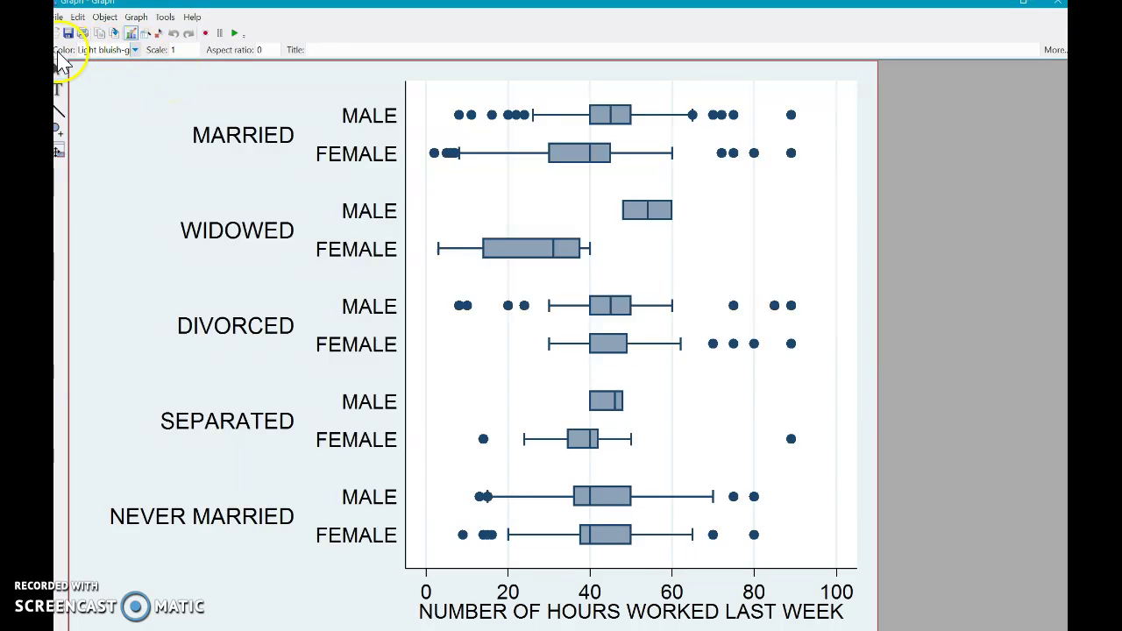
pyautogui.click(134, 50)
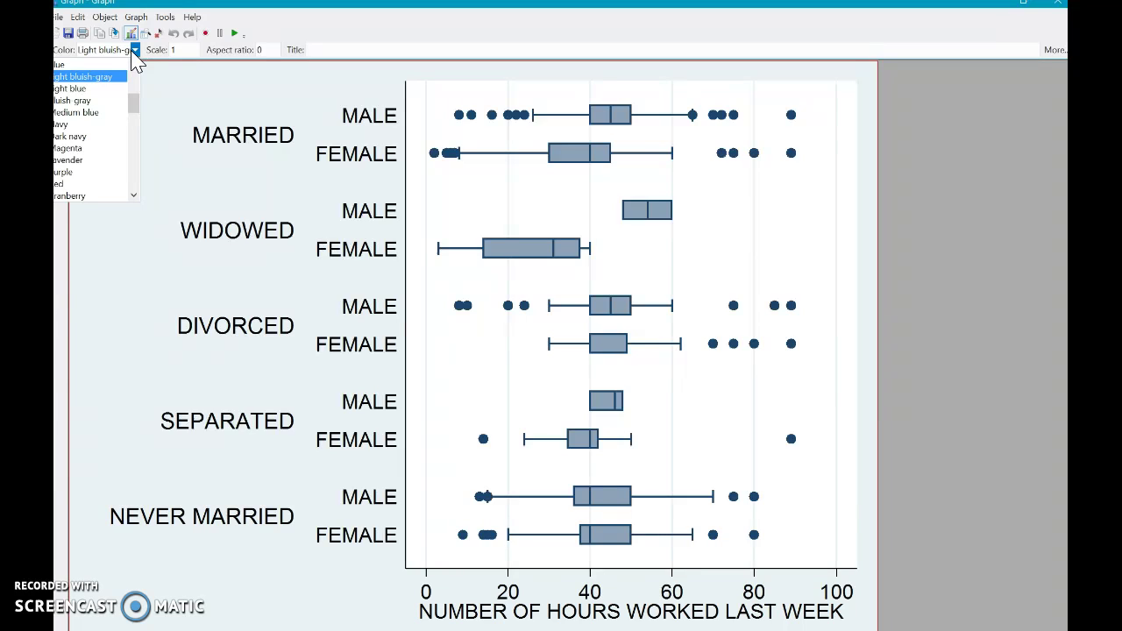
pyautogui.moveTo(135, 77); pyautogui.dragTo(119, 182)
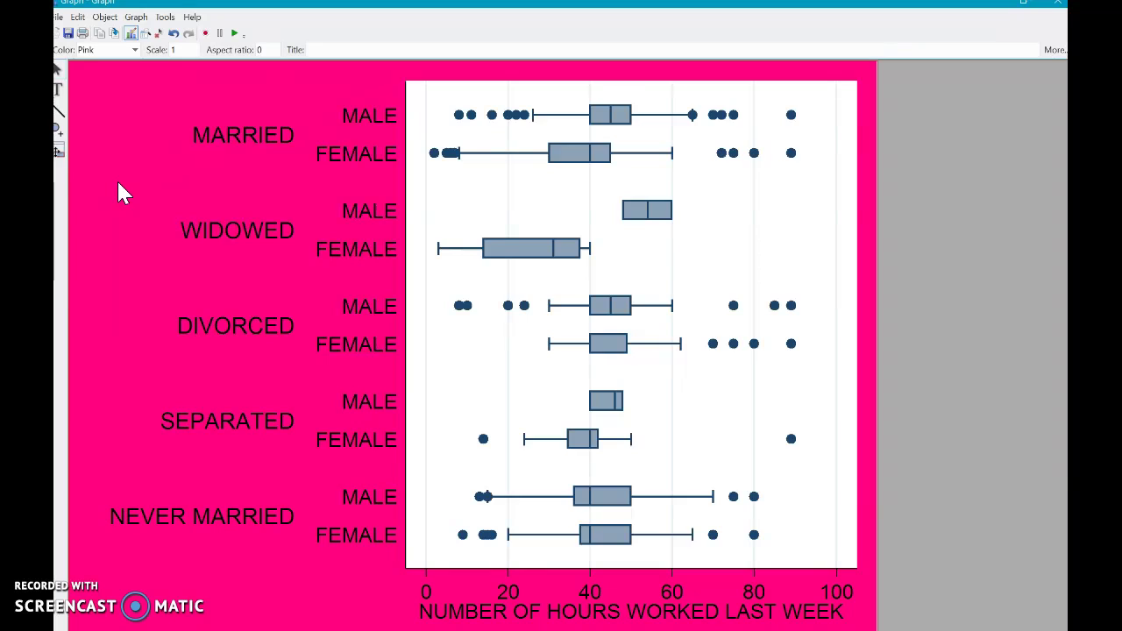
pyautogui.click(135, 53)
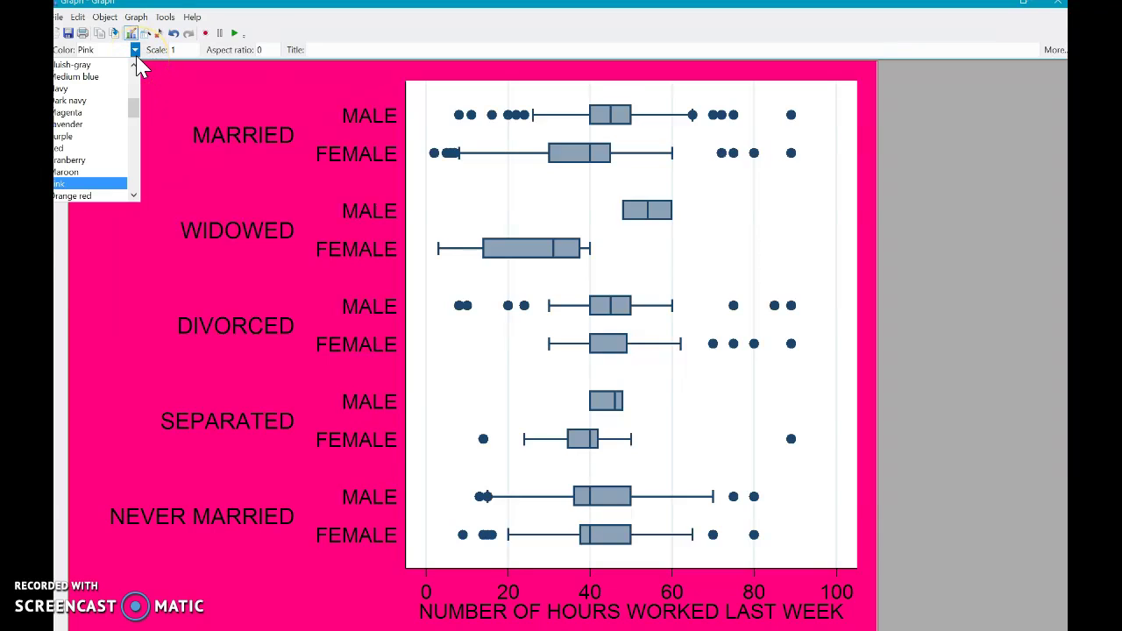
pyautogui.click(133, 195)
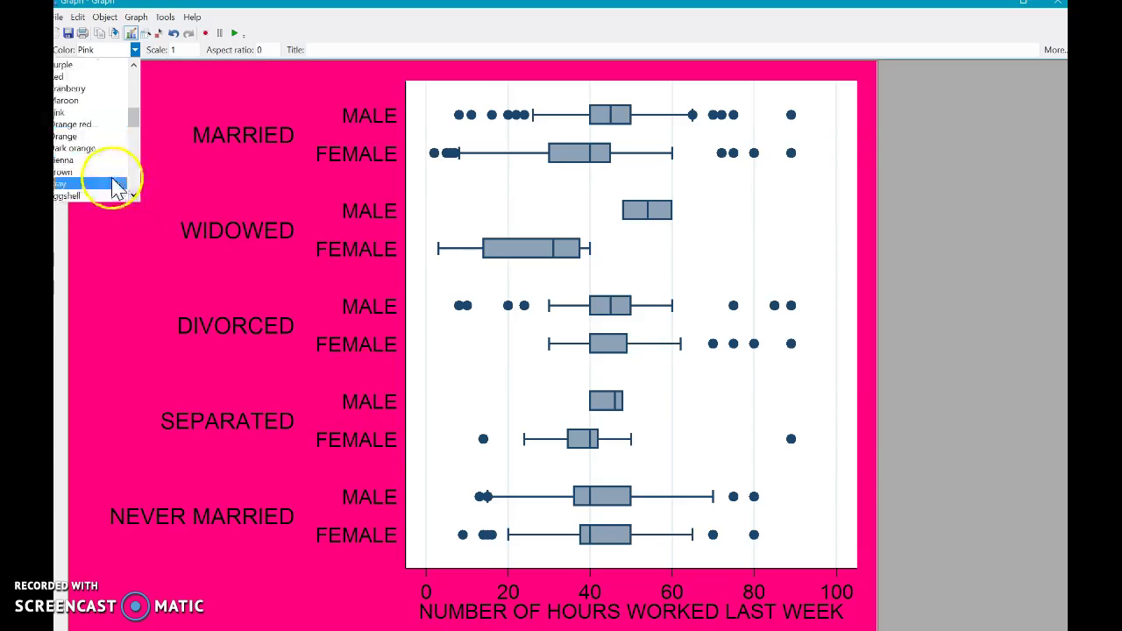
pyautogui.click(106, 171)
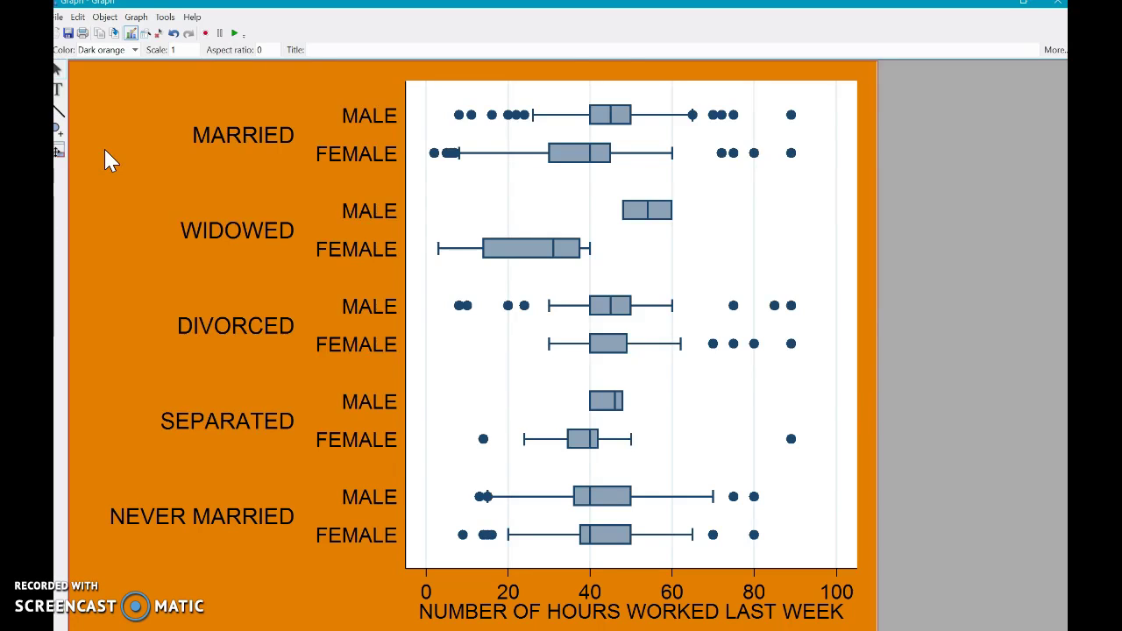
# Step: Colour the boxes Grayscale 3, after first trying Grayscale 12
pyautogui.rightClick(571, 159)
pyautogui.click(570, 159)
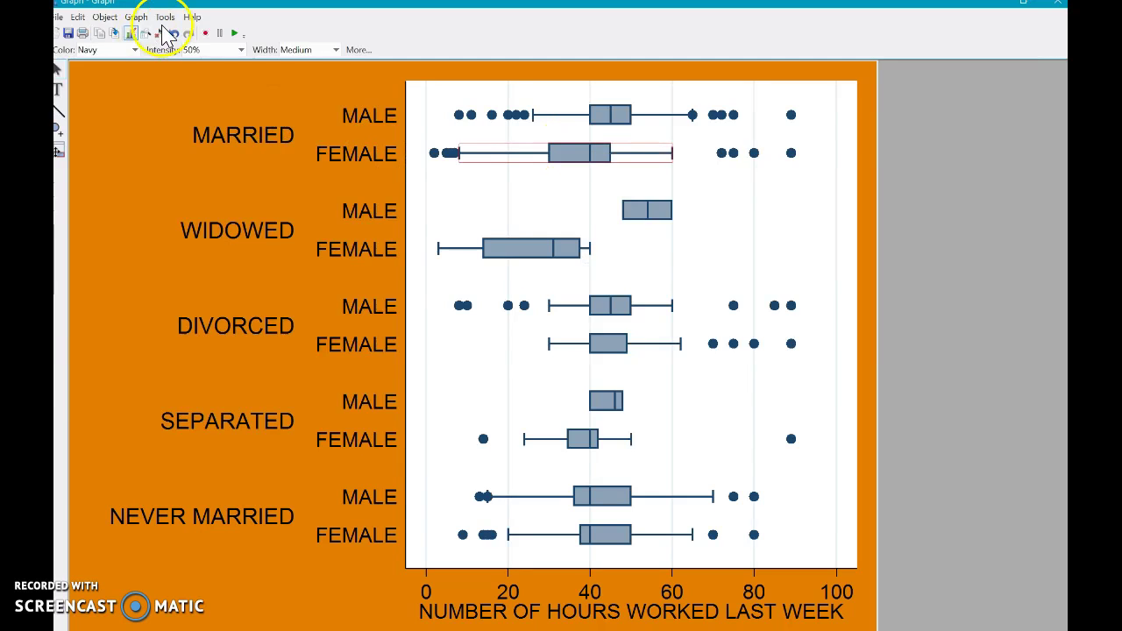
pyautogui.click(134, 50)
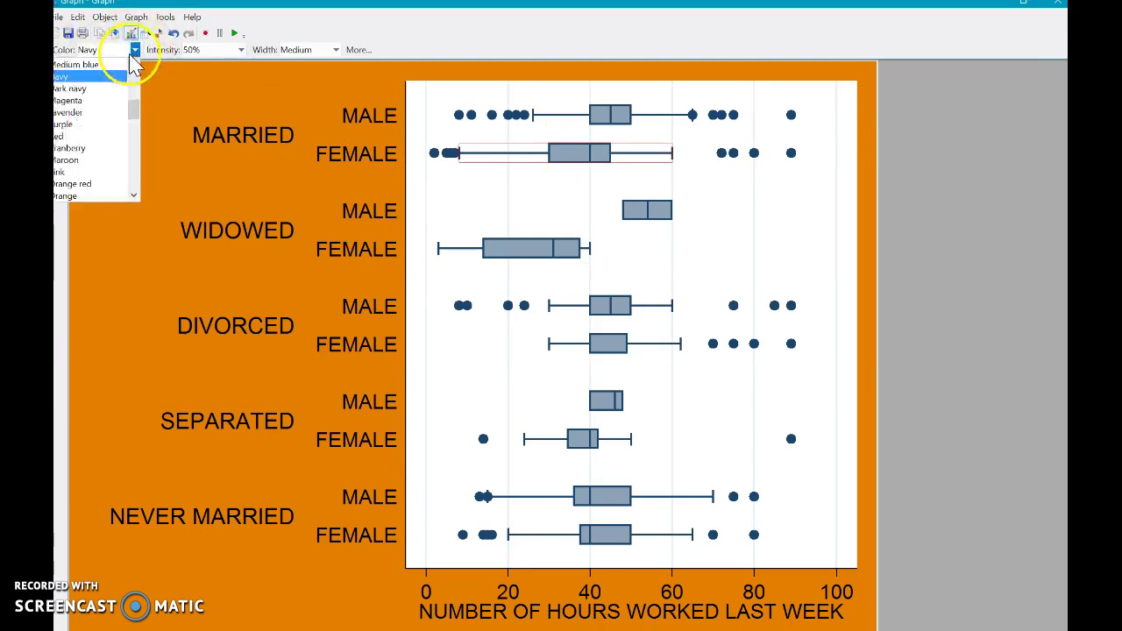
pyautogui.moveTo(139, 111); pyautogui.dragTo(133, 151)
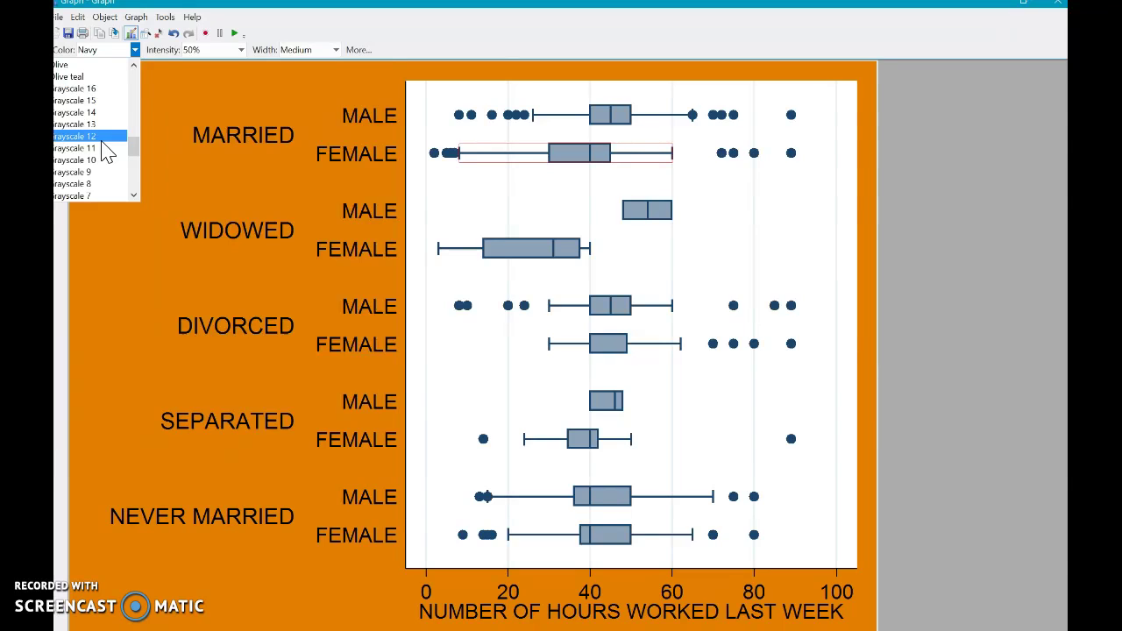
pyautogui.click(101, 140)
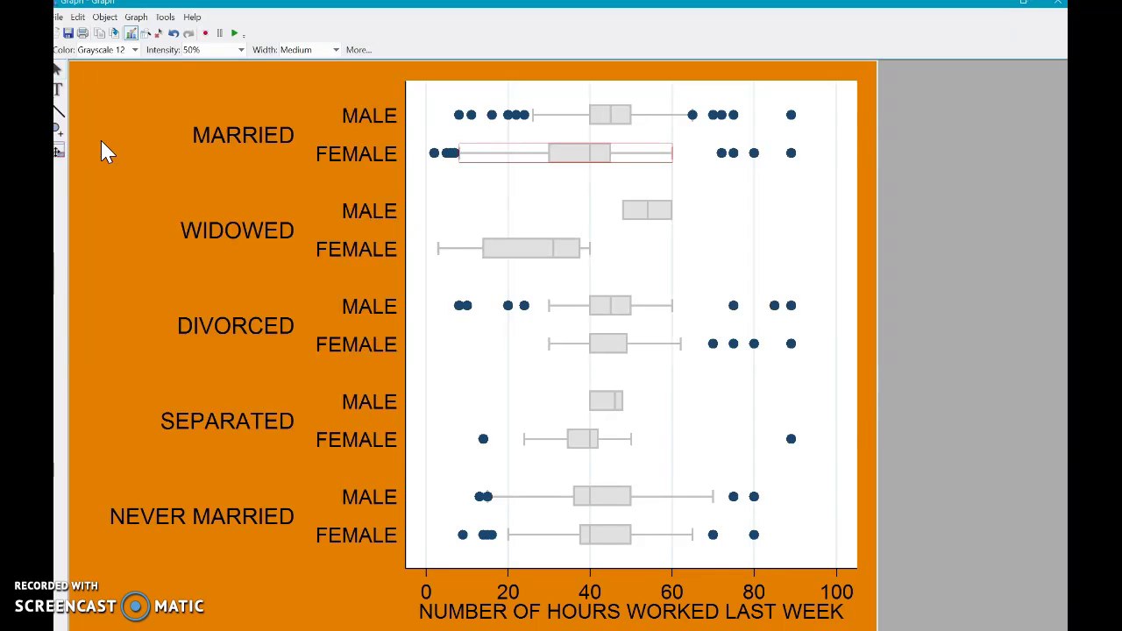
pyautogui.click(134, 50)
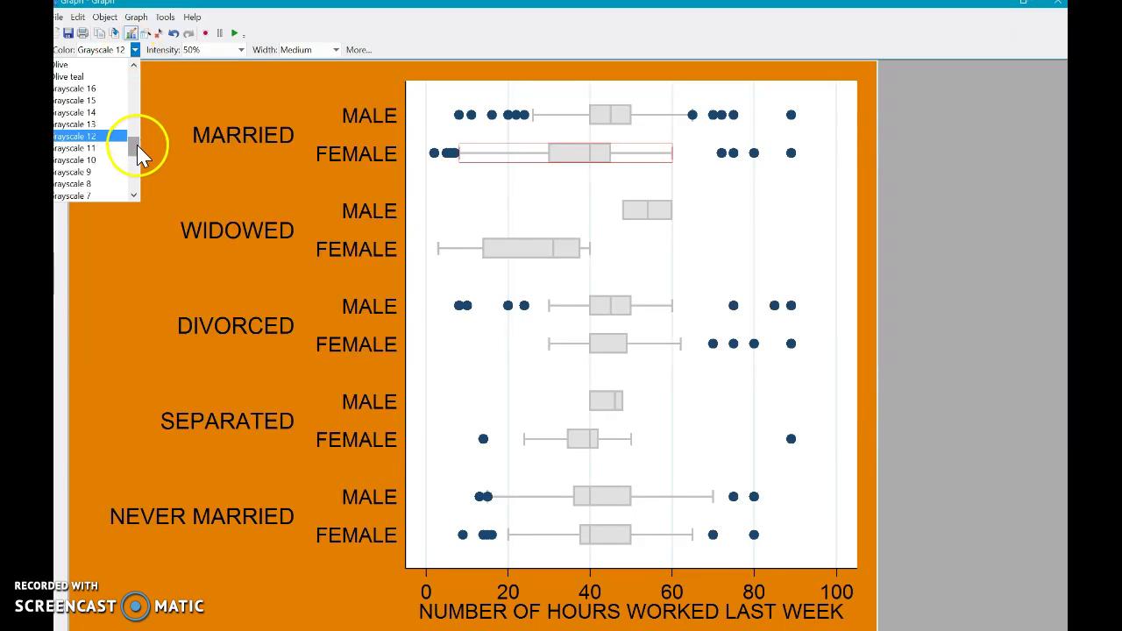
pyautogui.moveTo(137, 145); pyautogui.dragTo(131, 163)
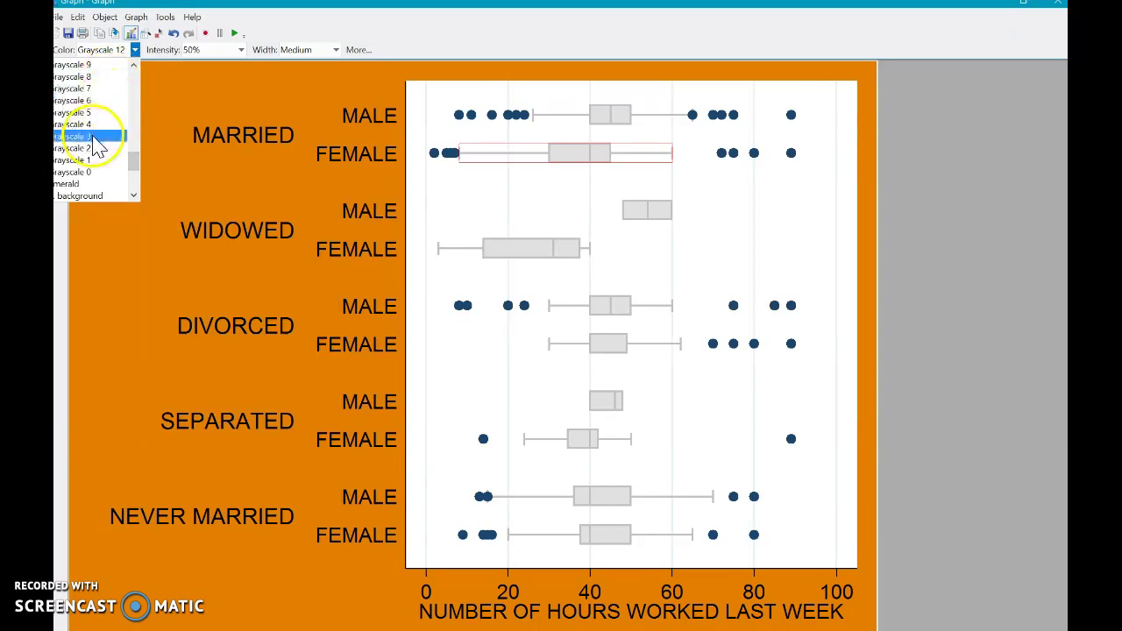
pyautogui.click(96, 138)
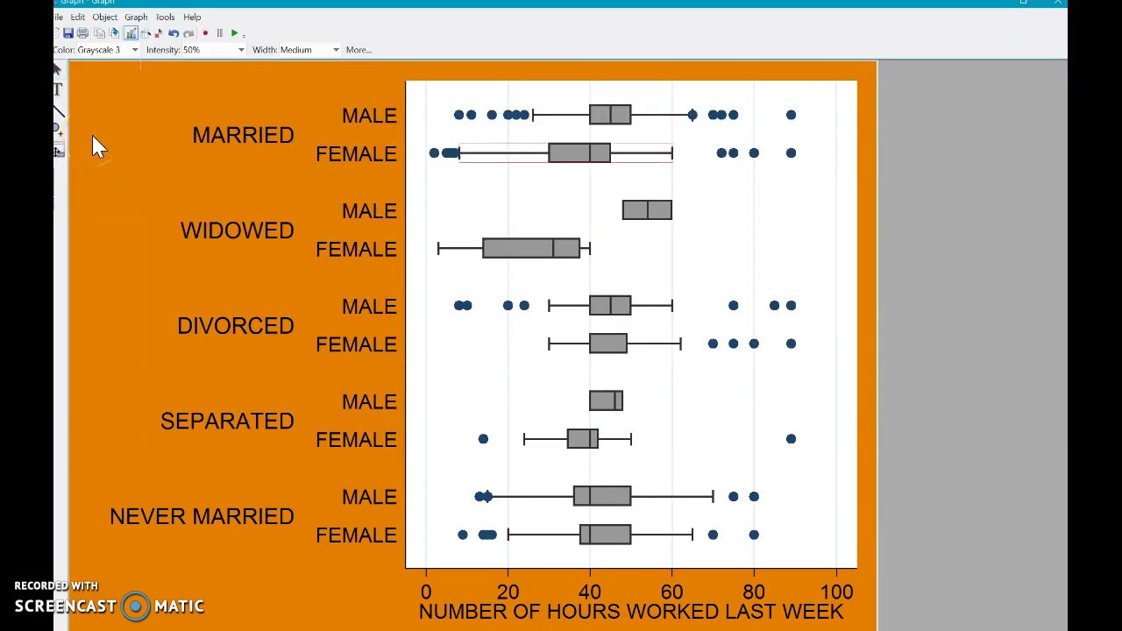
# Step: Set the outlier markers' colour to Grayscale 0 (black)
pyautogui.click(474, 115)
pyautogui.click(134, 50)
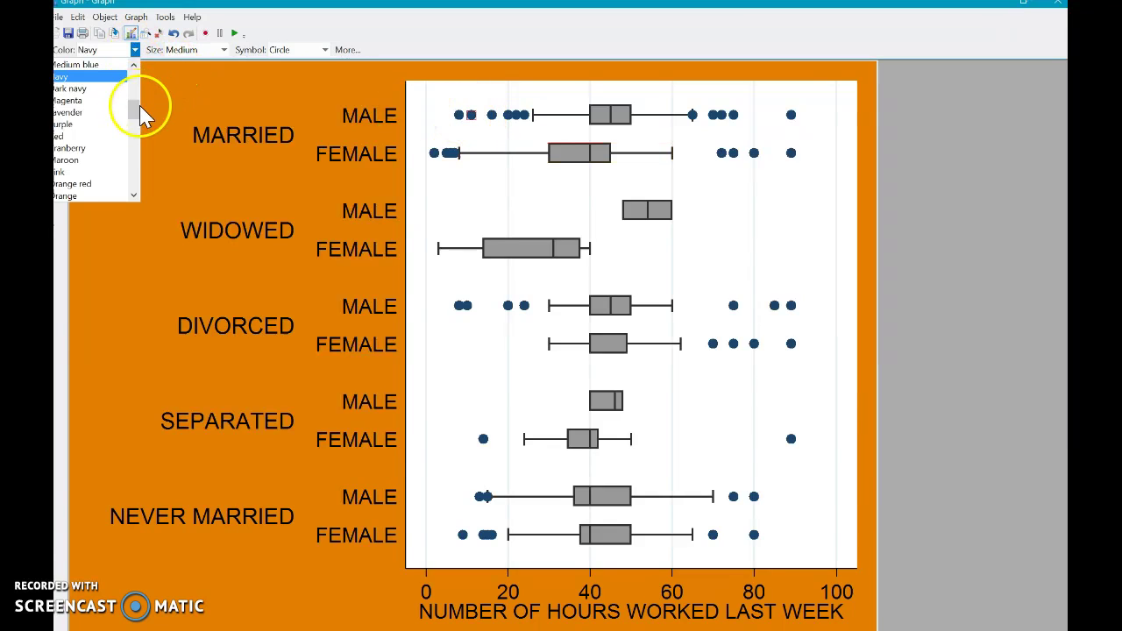
pyautogui.moveTo(134, 109); pyautogui.dragTo(132, 170)
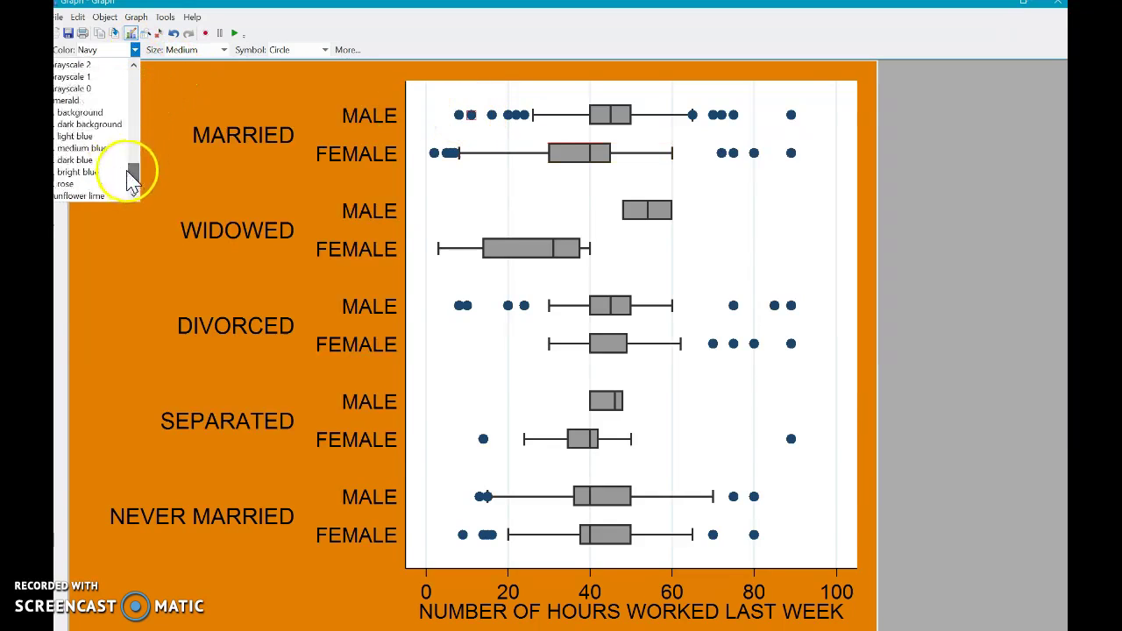
pyautogui.click(116, 89)
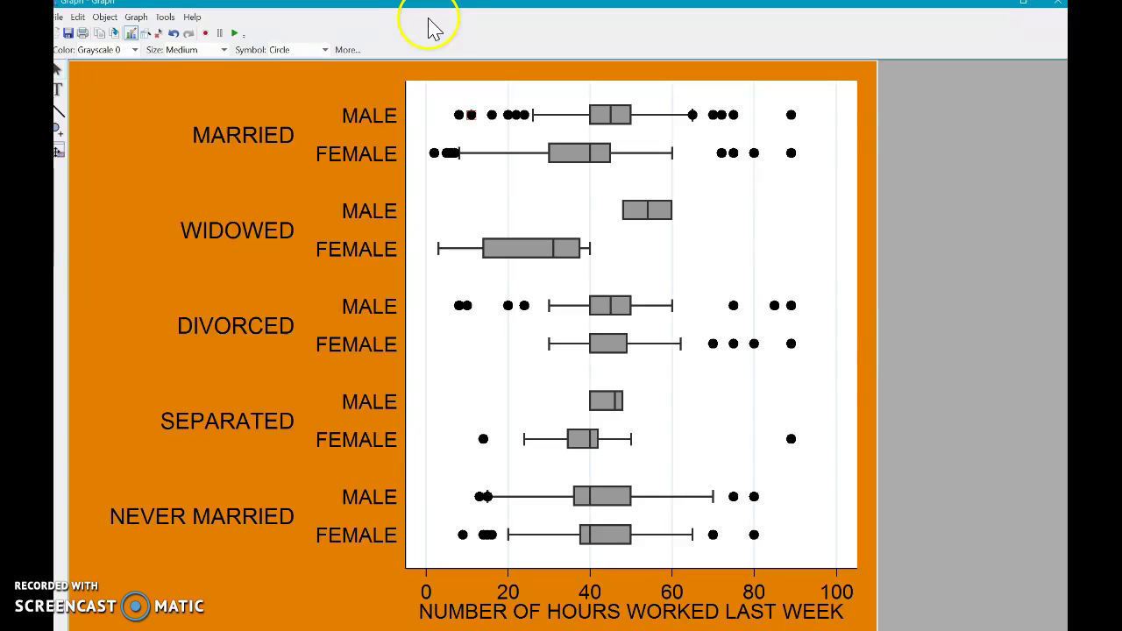
pyautogui.click(289, 191)
pyautogui.click(281, 156)
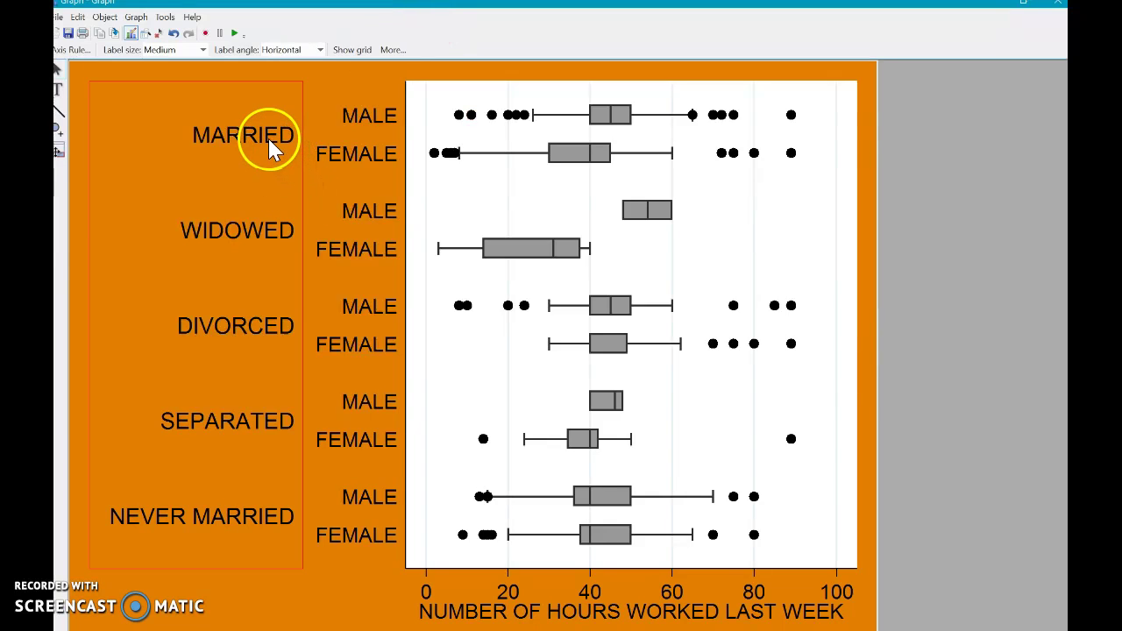
pyautogui.click(203, 50)
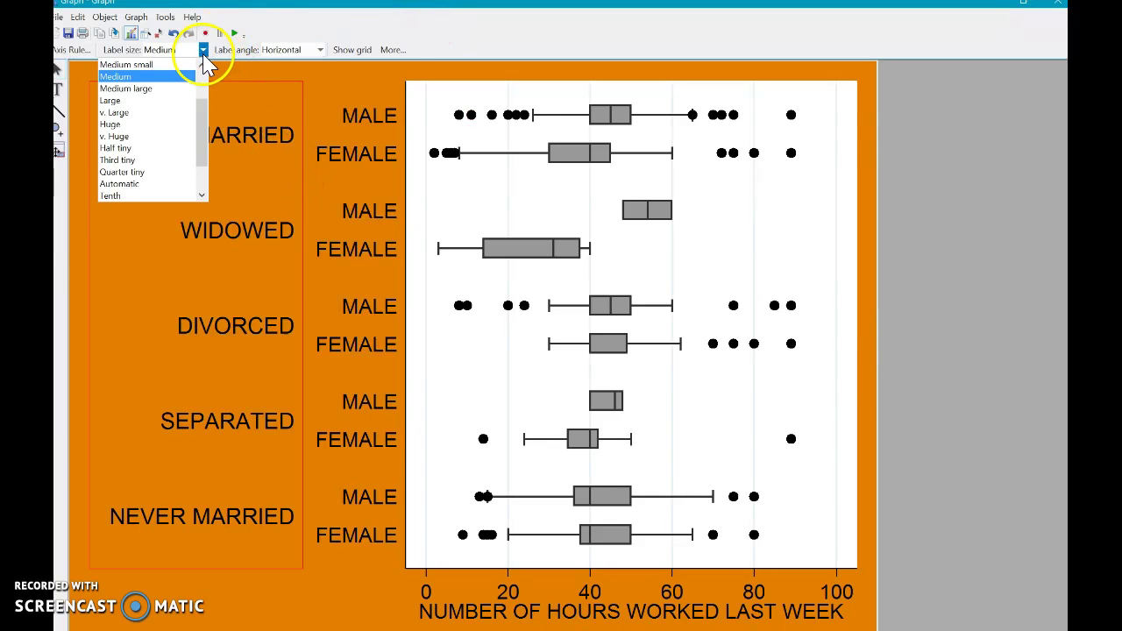
pyautogui.click(180, 66)
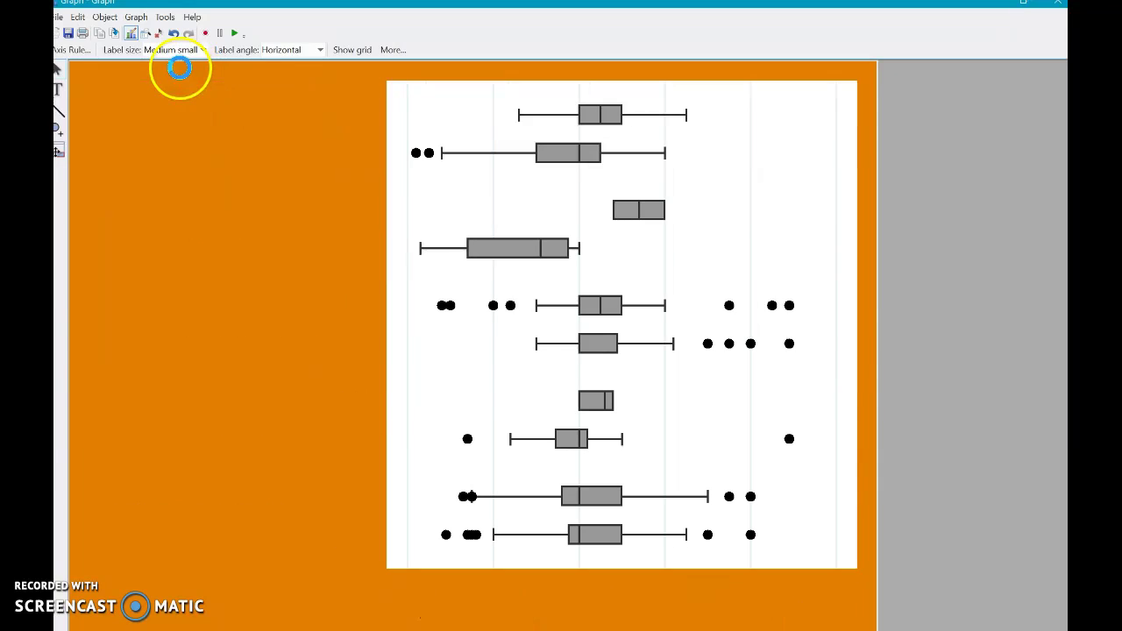
pyautogui.click(321, 50)
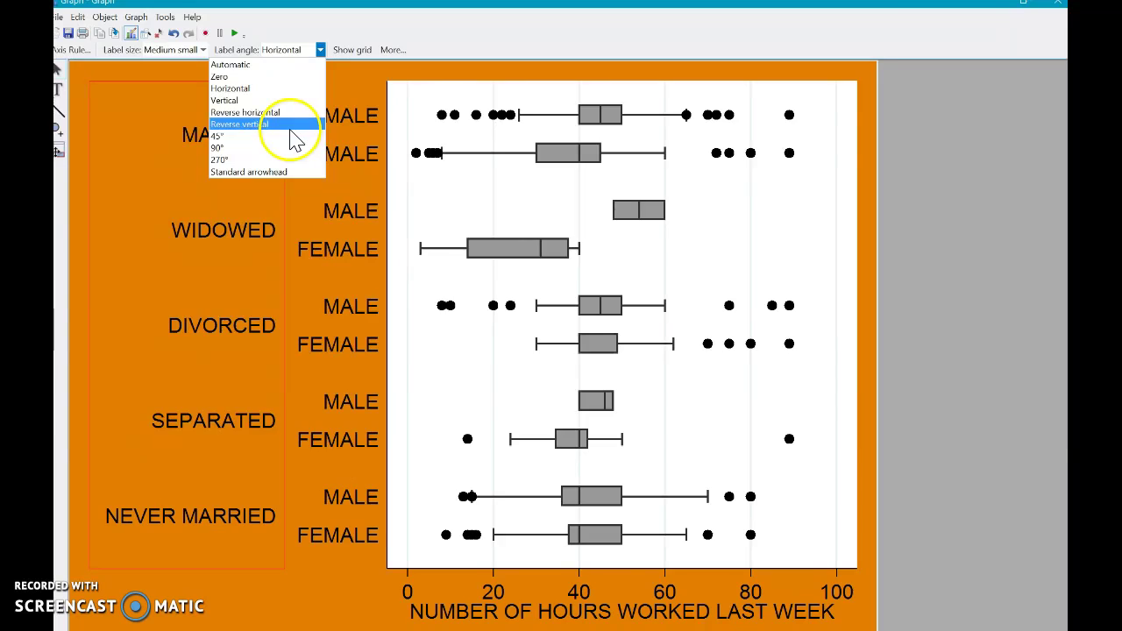
pyautogui.click(291, 100)
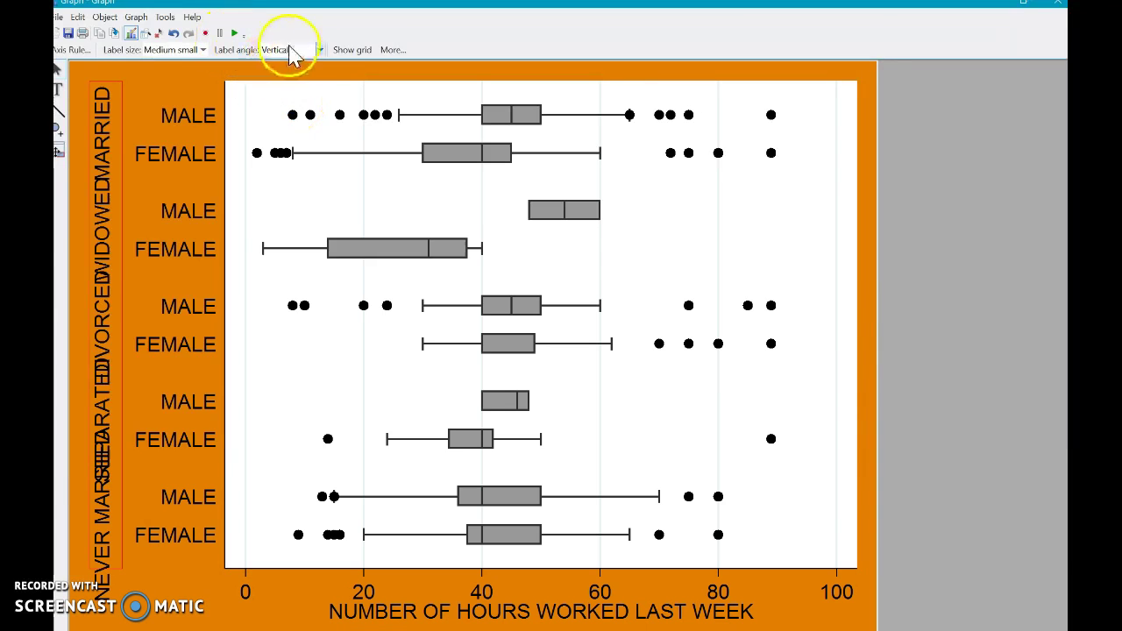
pyautogui.click(316, 51)
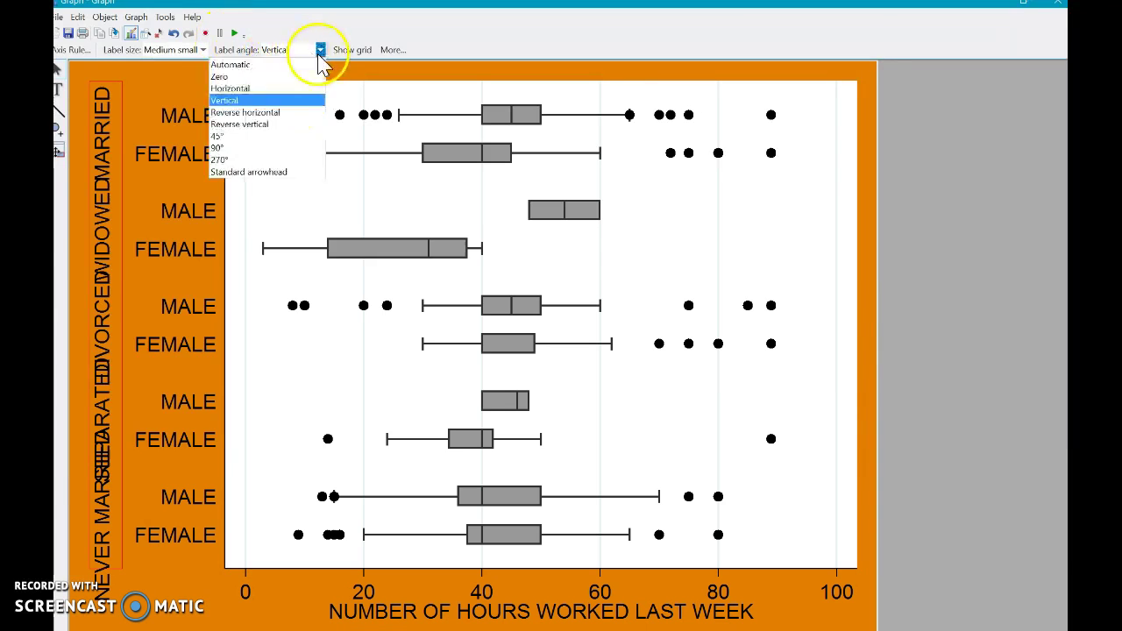
pyautogui.click(258, 138)
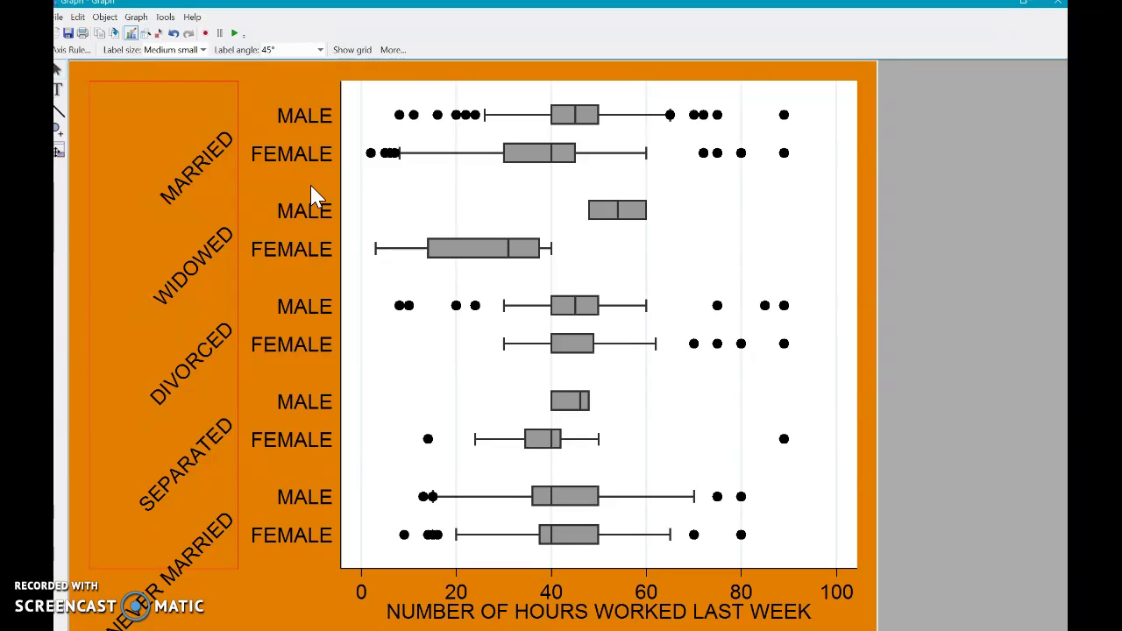
pyautogui.click(427, 91)
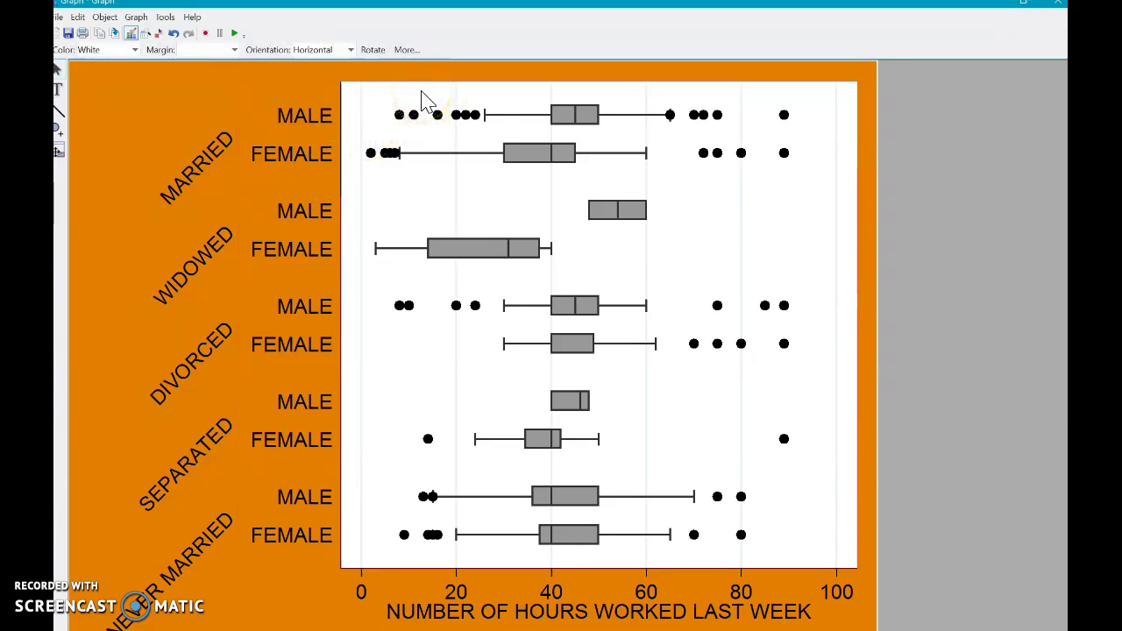
pyautogui.click(414, 79)
pyautogui.click(175, 35)
pyautogui.click(136, 18)
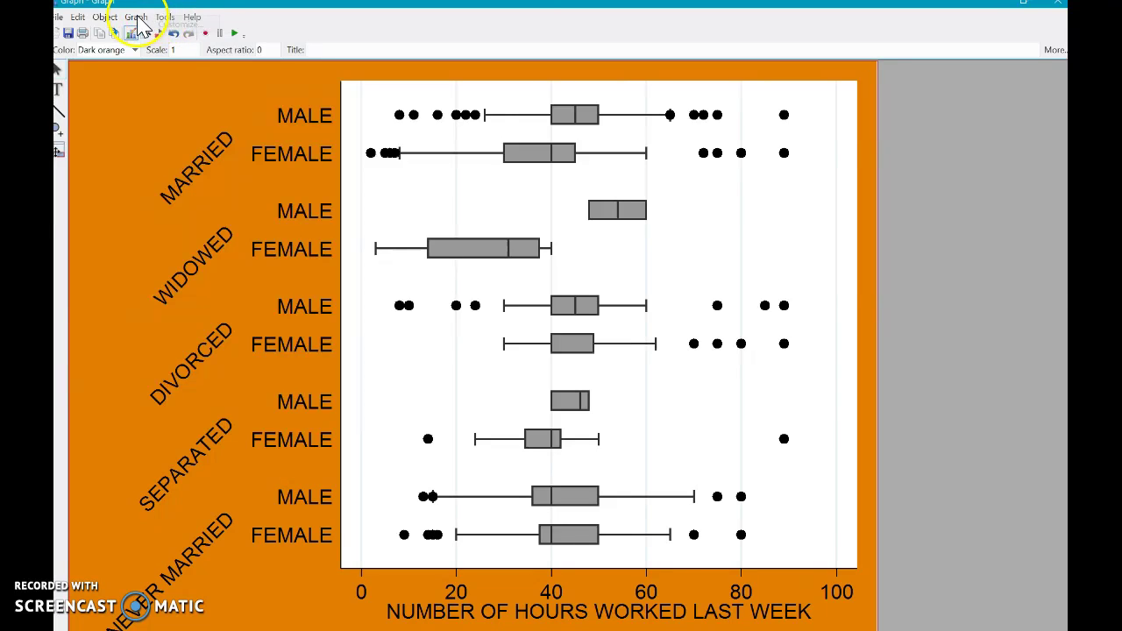
# Step: Select the marital status axis labels, then switch to the Add text tool
pyautogui.click(136, 123)
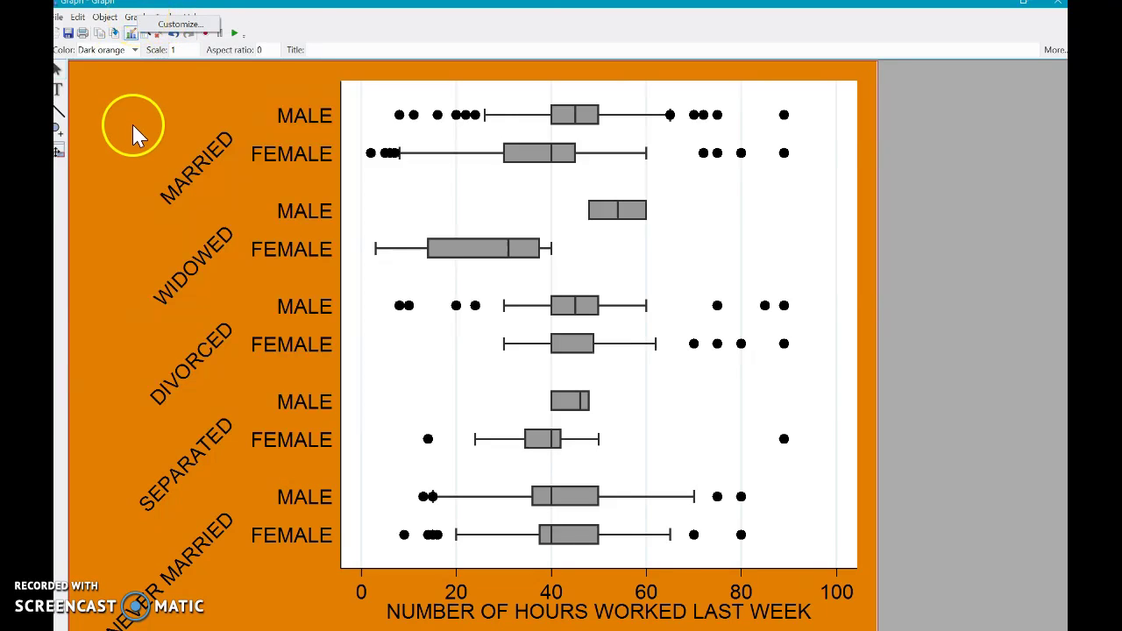
pyautogui.click(359, 30)
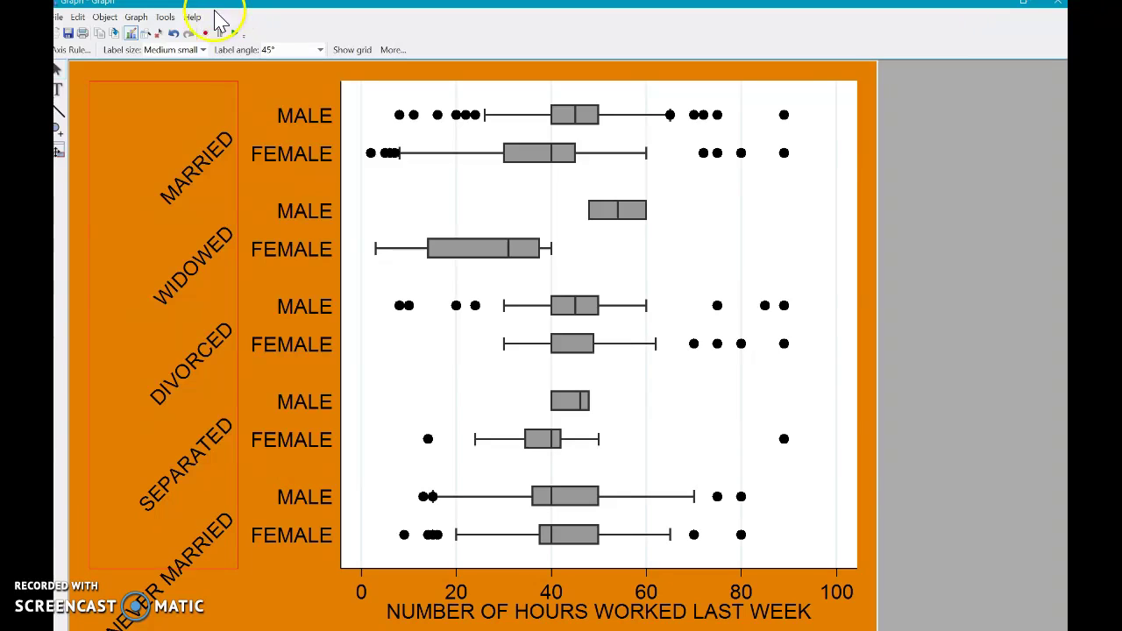
pyautogui.click(165, 17)
pyautogui.click(187, 52)
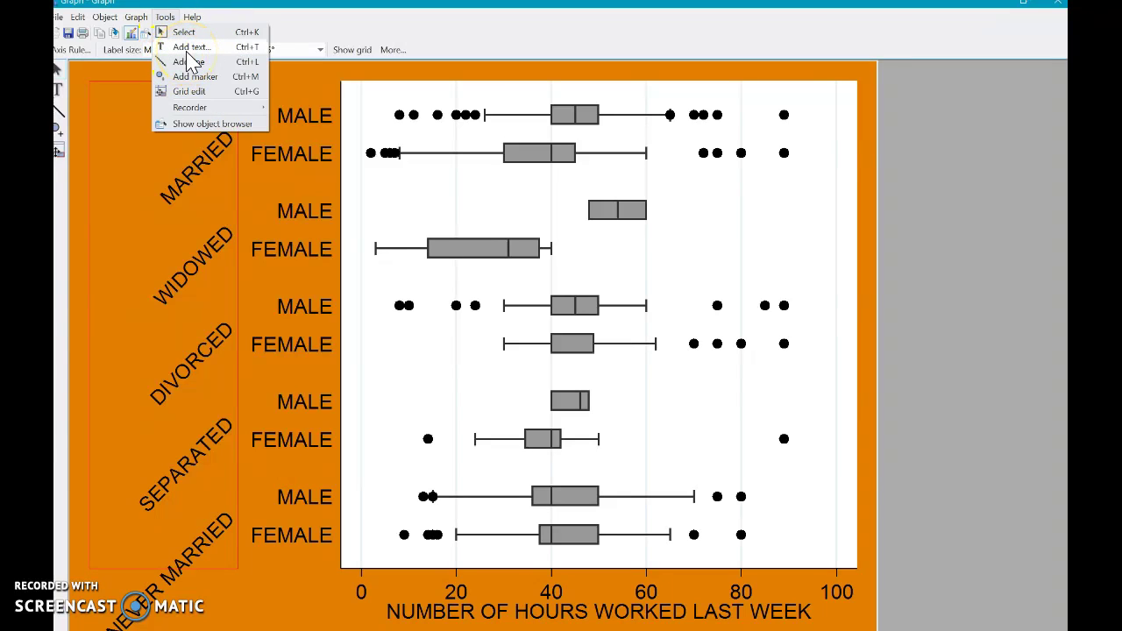
pyautogui.click(189, 62)
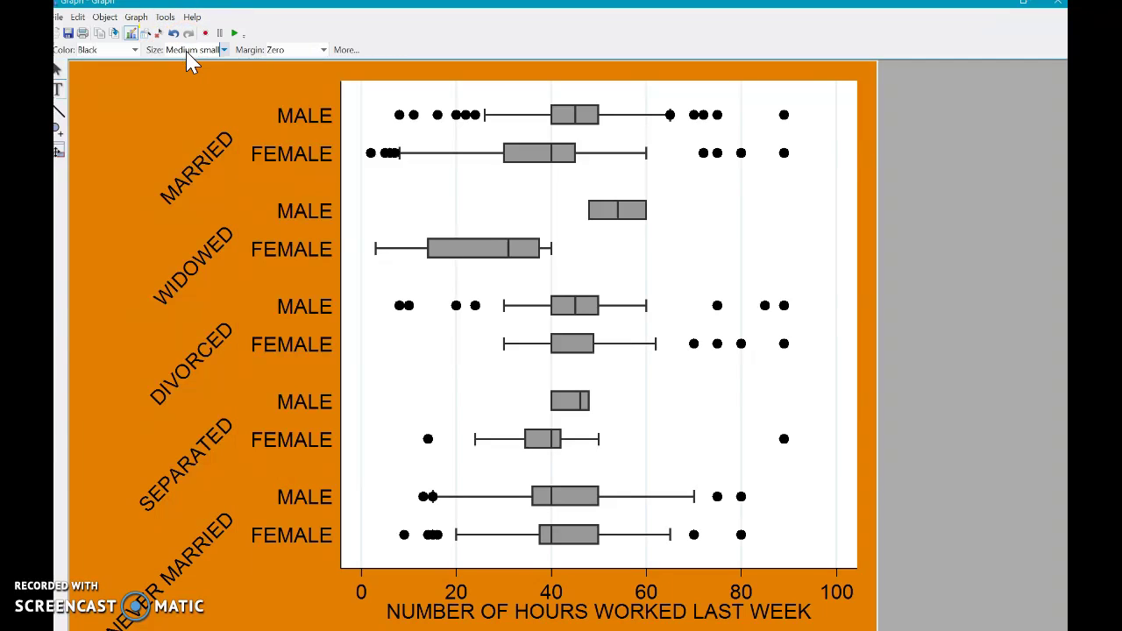
pyautogui.rightClick(671, 212)
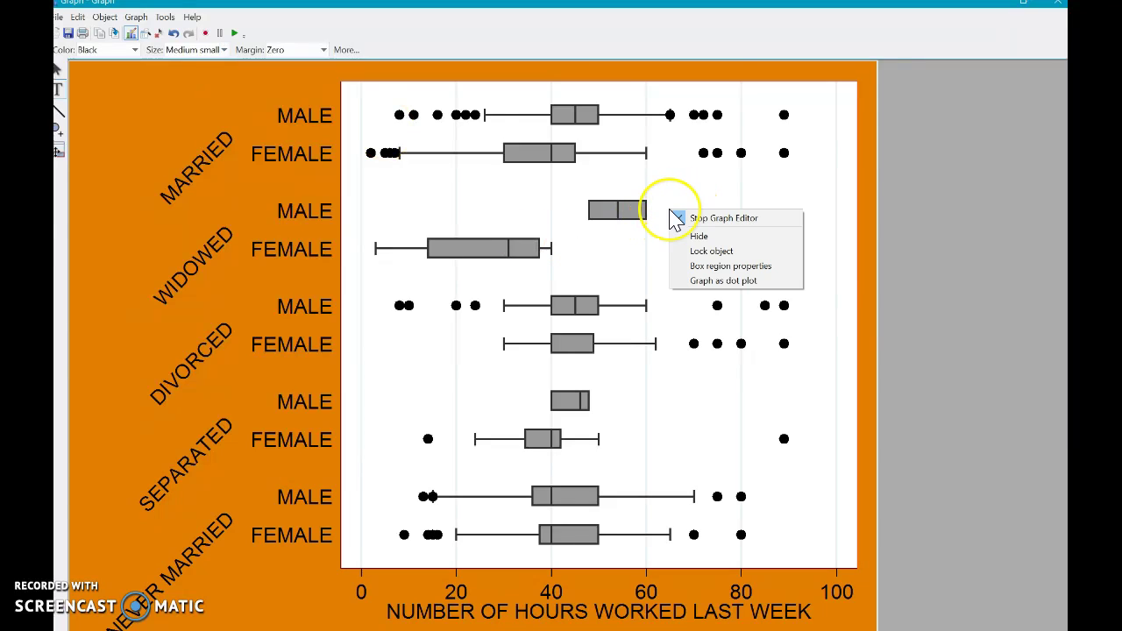
pyautogui.press('Escape')
# Step: Place the text 'This is Interesting!' just right of the widowed male box
pyautogui.click(646, 200)
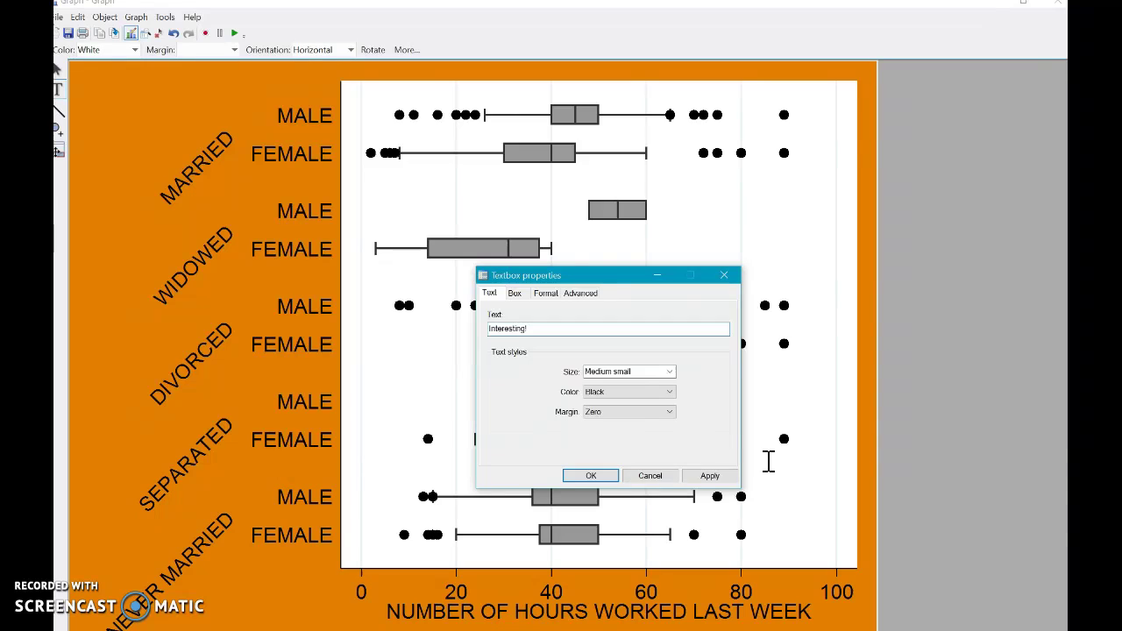
pyautogui.click(722, 478)
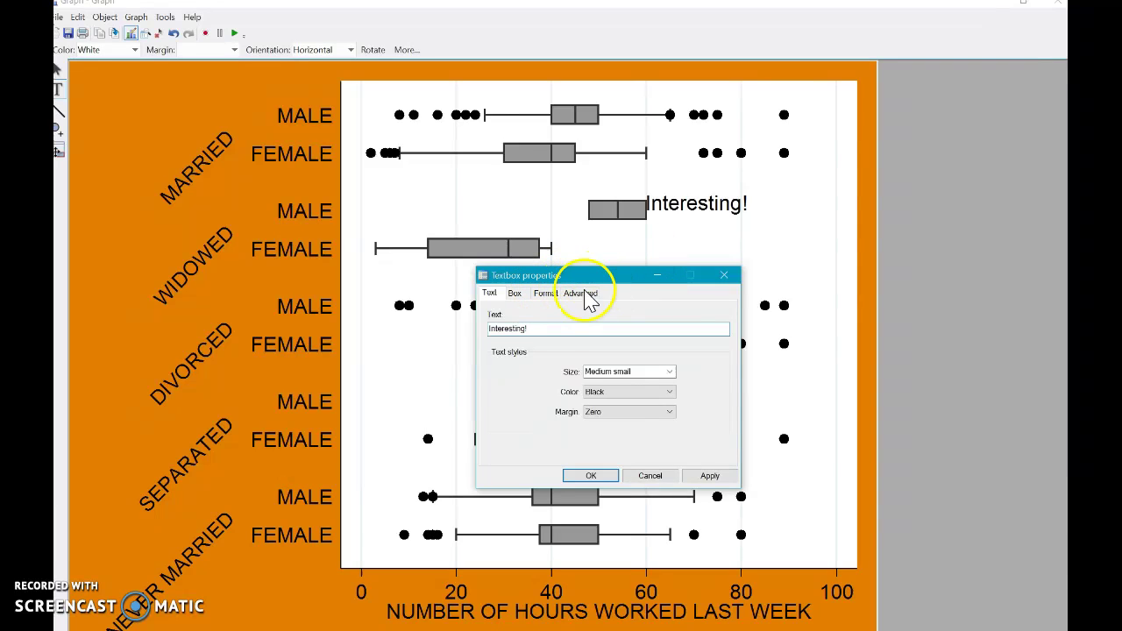
pyautogui.click(557, 328)
pyautogui.press('BackSpace')
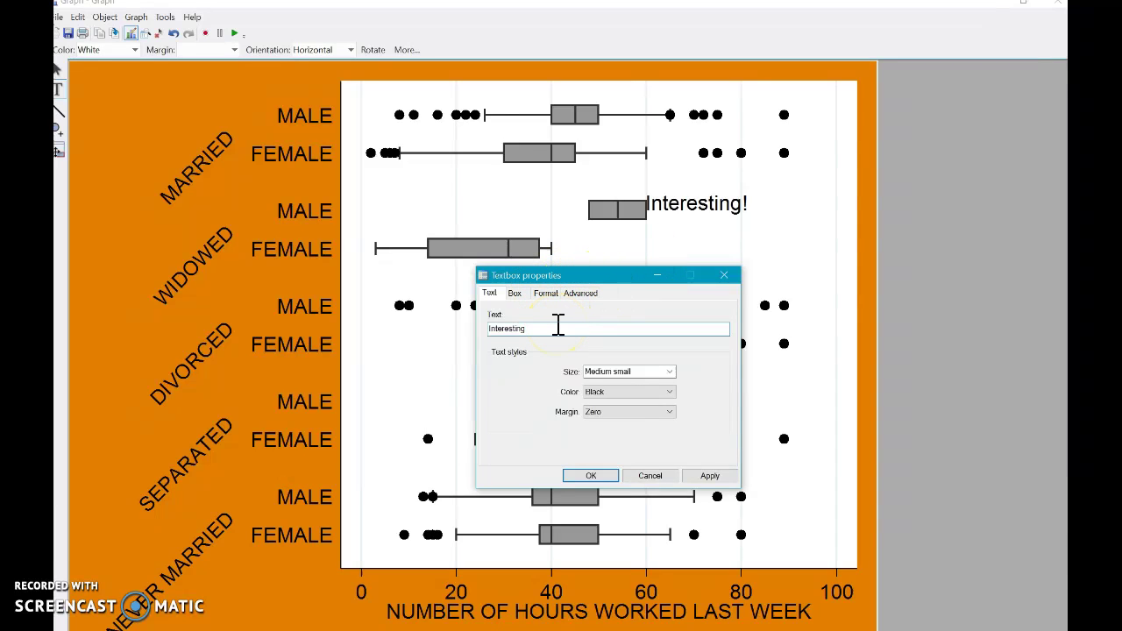
pyautogui.press('BackSpace')
pyautogui.press('BackSpace')
pyautogui.press('BackSpace')
pyautogui.press('BackSpace')
pyautogui.press('BackSpace')
pyautogui.press('BackSpace')
pyautogui.press('BackSpace')
pyautogui.press('BackSpace')
pyautogui.press('BackSpace')
pyautogui.write('T')
pyautogui.click(591, 475)
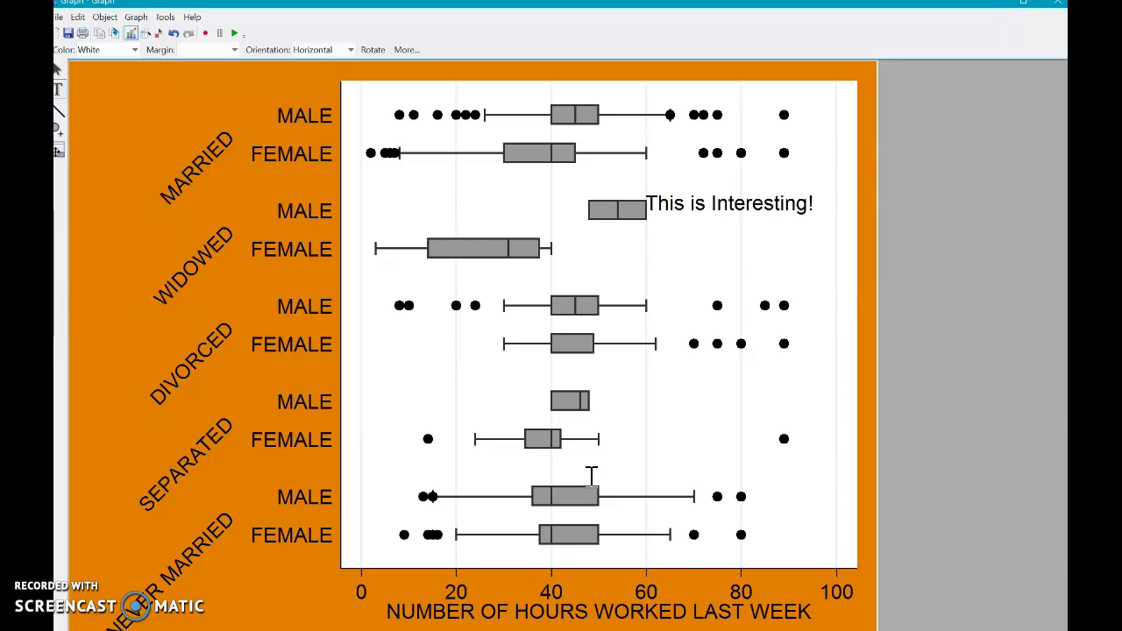
# Step: Add a long label beginning 'Number of Hrs Worked by Marital Status' near the plot's upper right
pyautogui.click(78, 18)
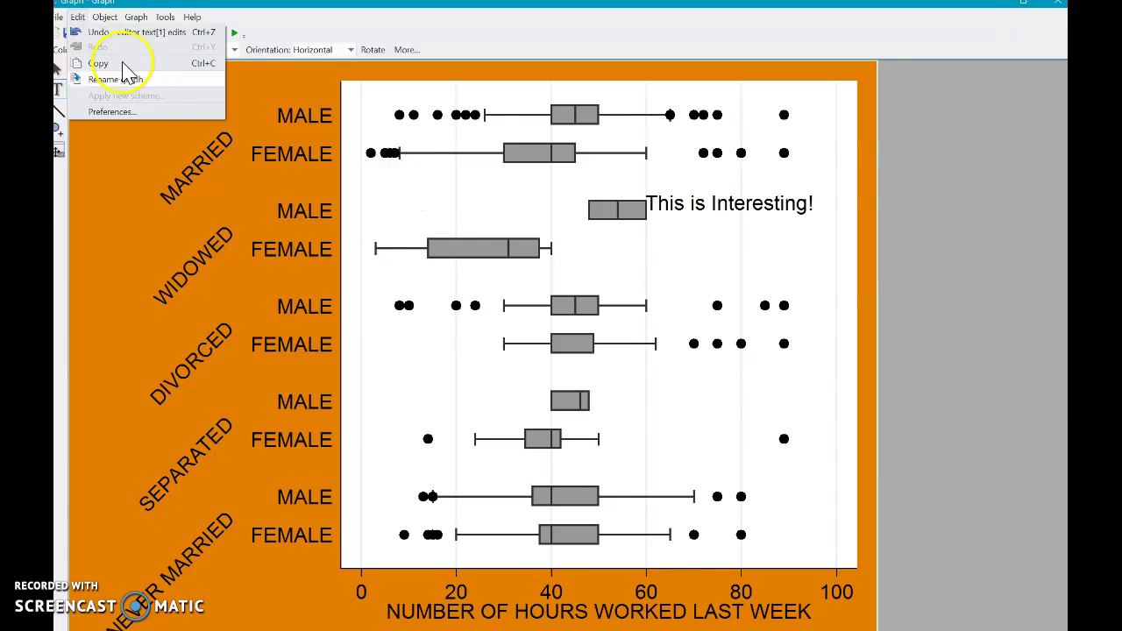
pyautogui.click(105, 18)
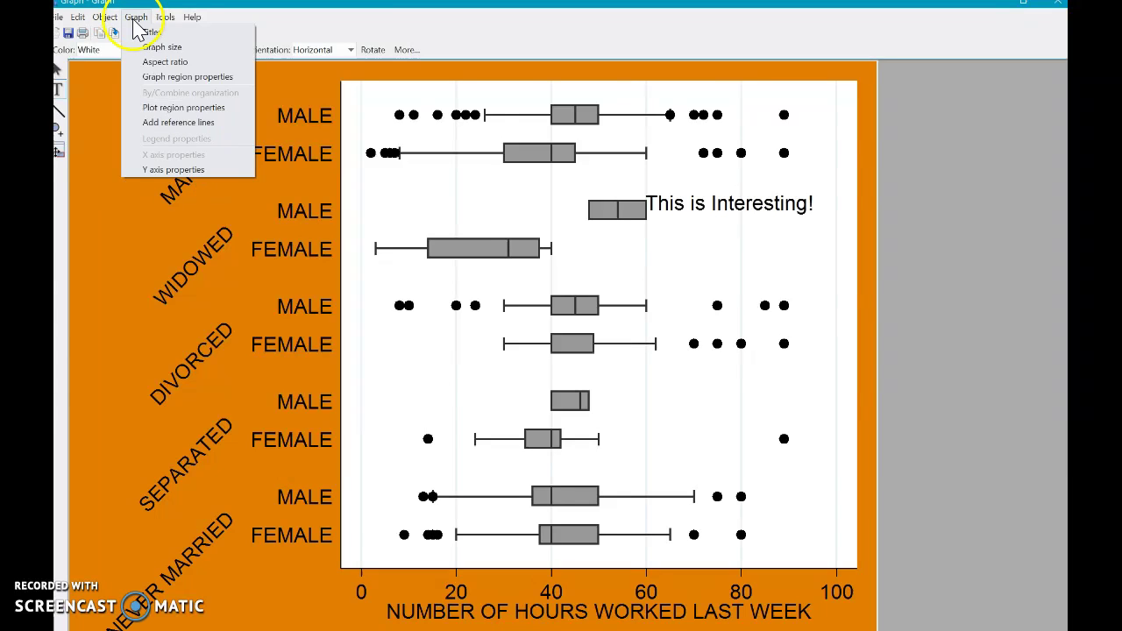
pyautogui.click(154, 34)
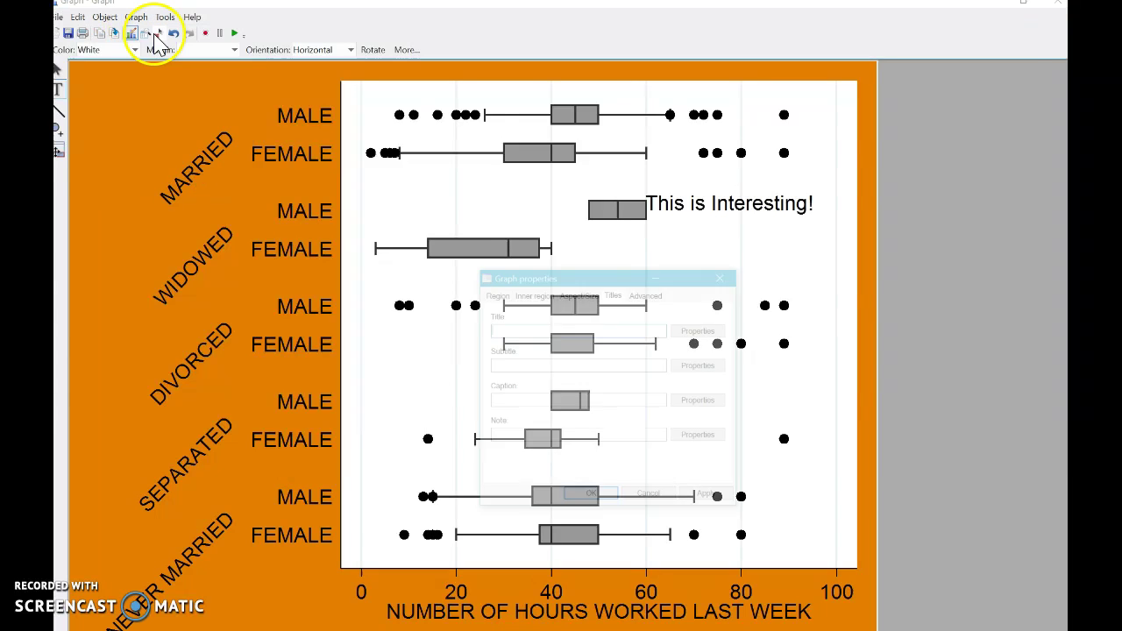
pyautogui.click(728, 139)
pyautogui.write('Num')
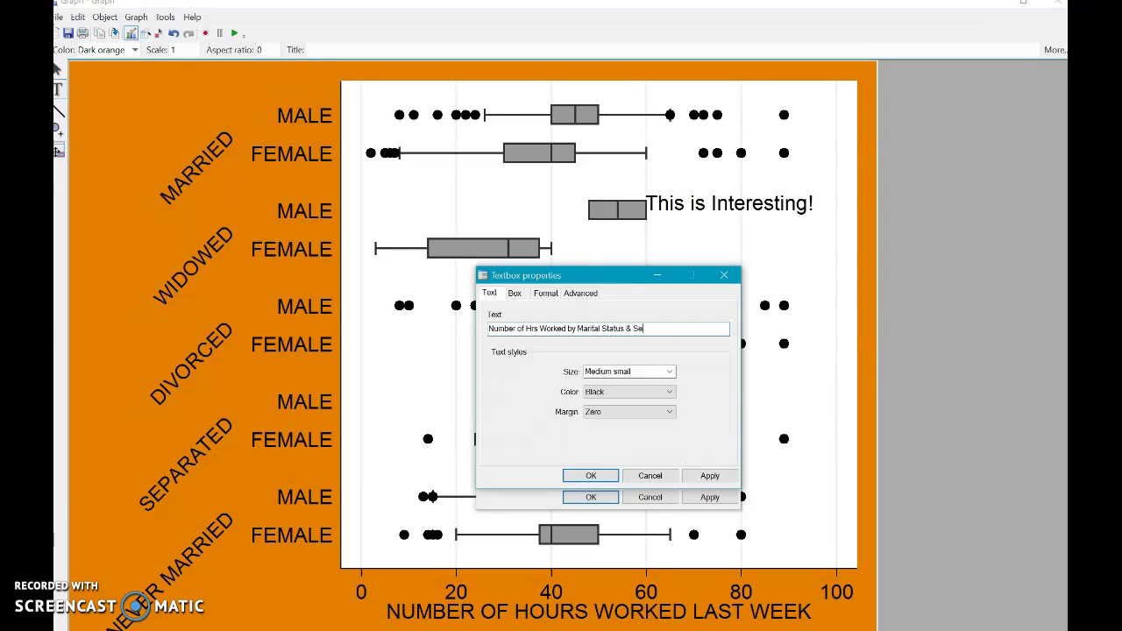
pyautogui.press('Return')
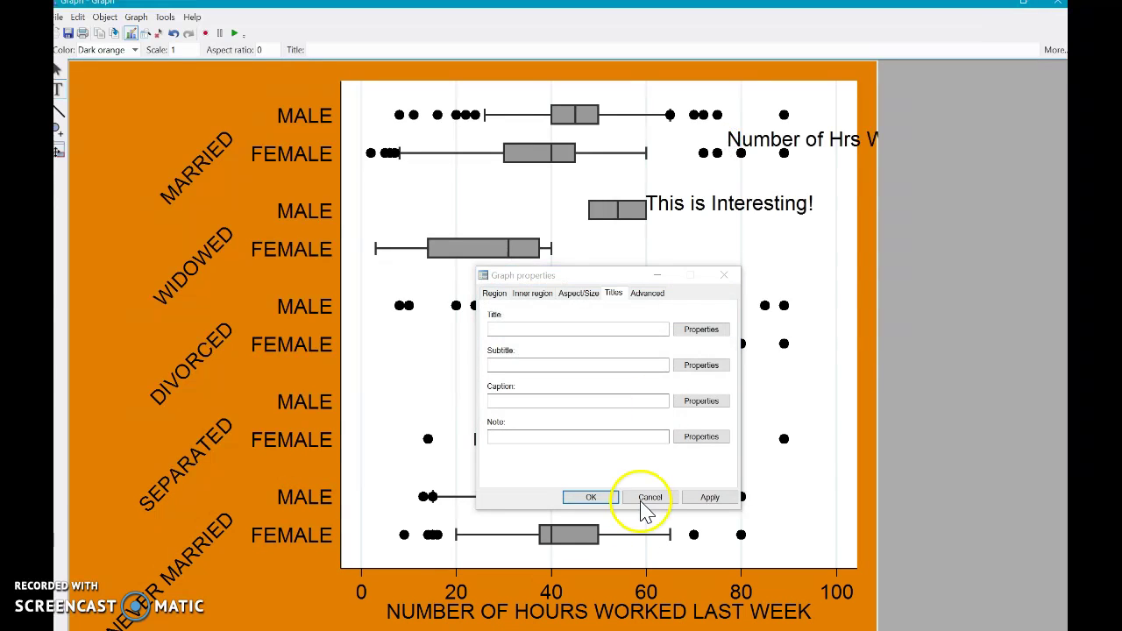
pyautogui.click(724, 277)
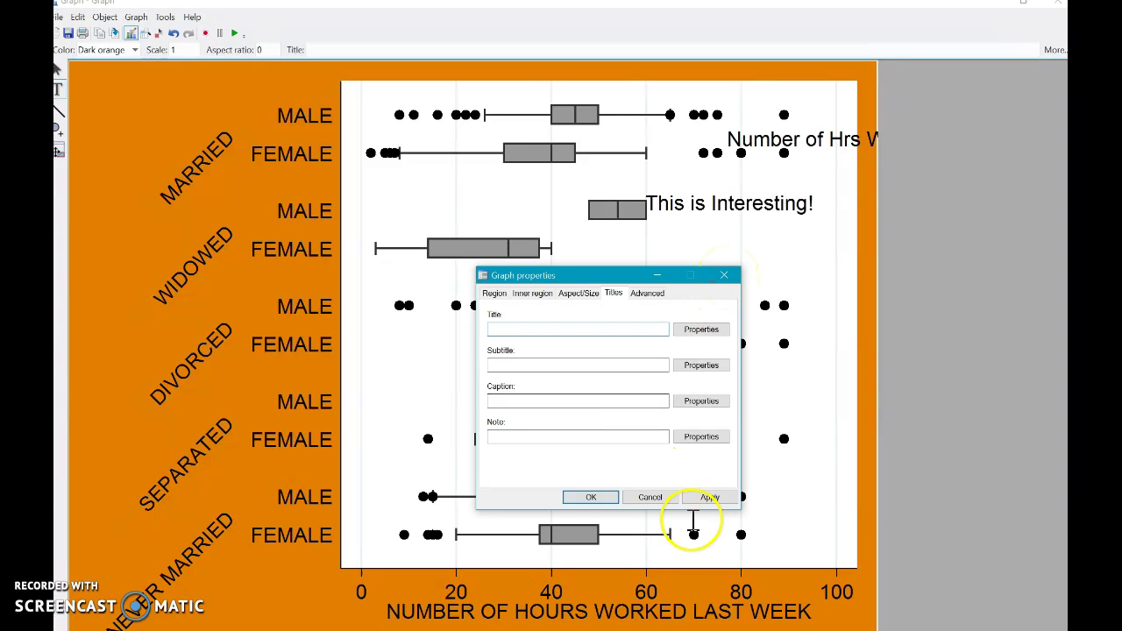
pyautogui.click(647, 498)
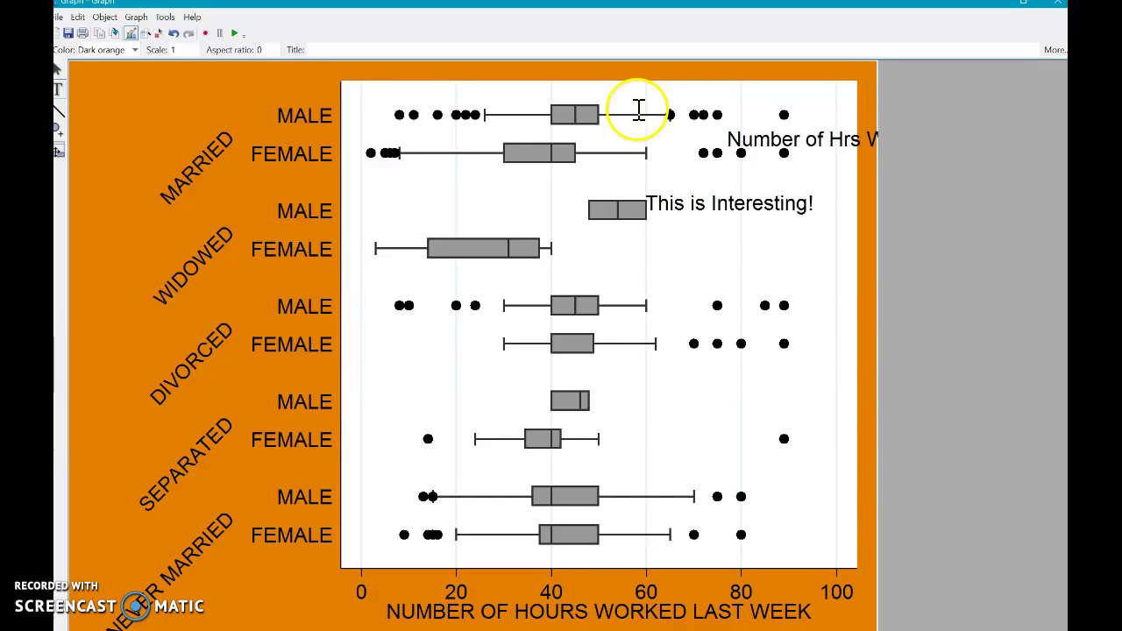
pyautogui.click(781, 143)
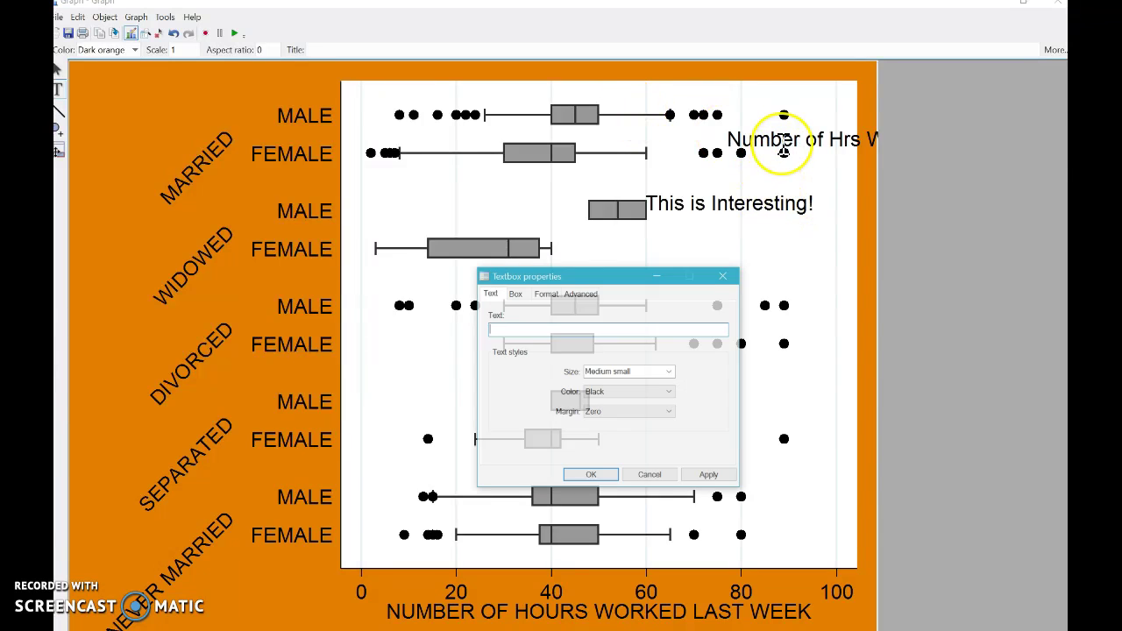
pyautogui.click(725, 276)
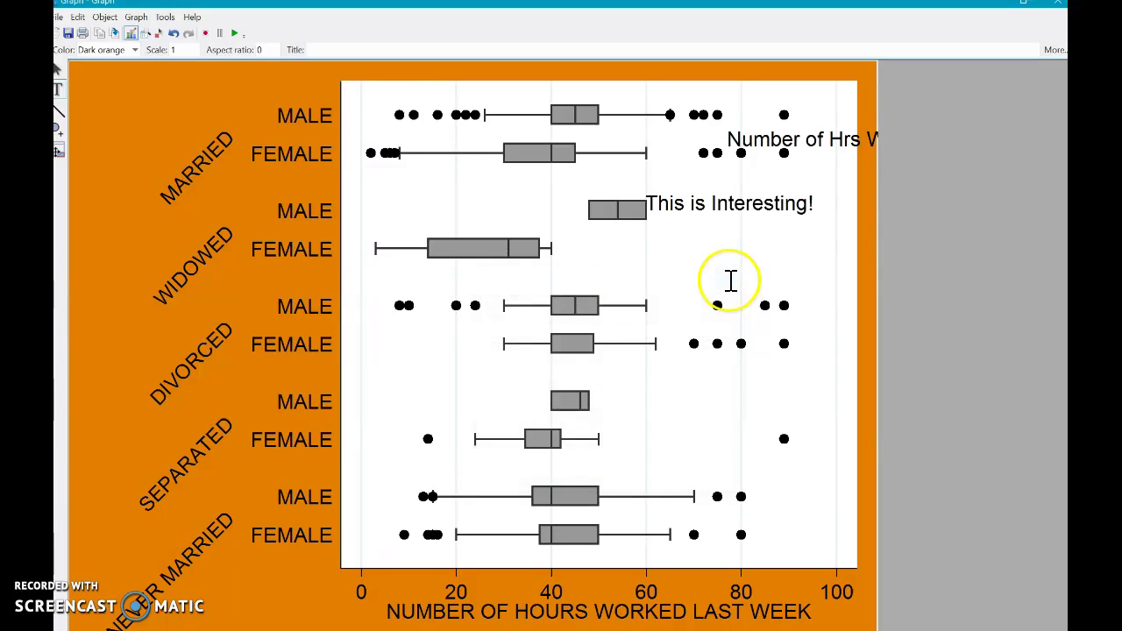
pyautogui.click(196, 50)
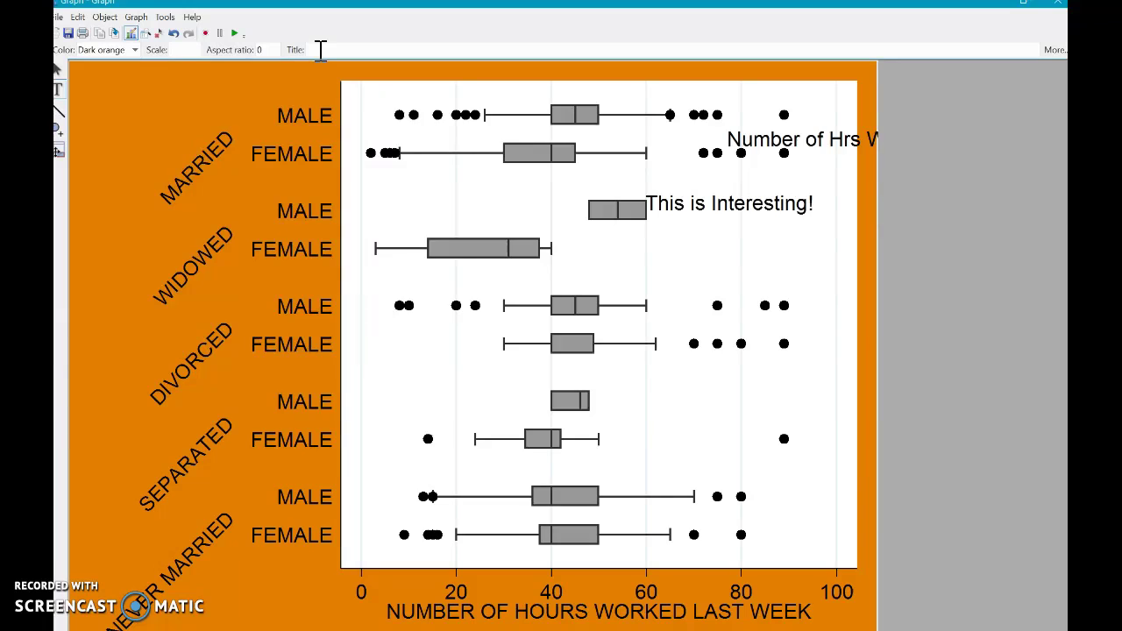
# Step: Try graph scales of 5, 2 and 1 before settling on .75
pyautogui.write('5')
pyautogui.click(320, 49)
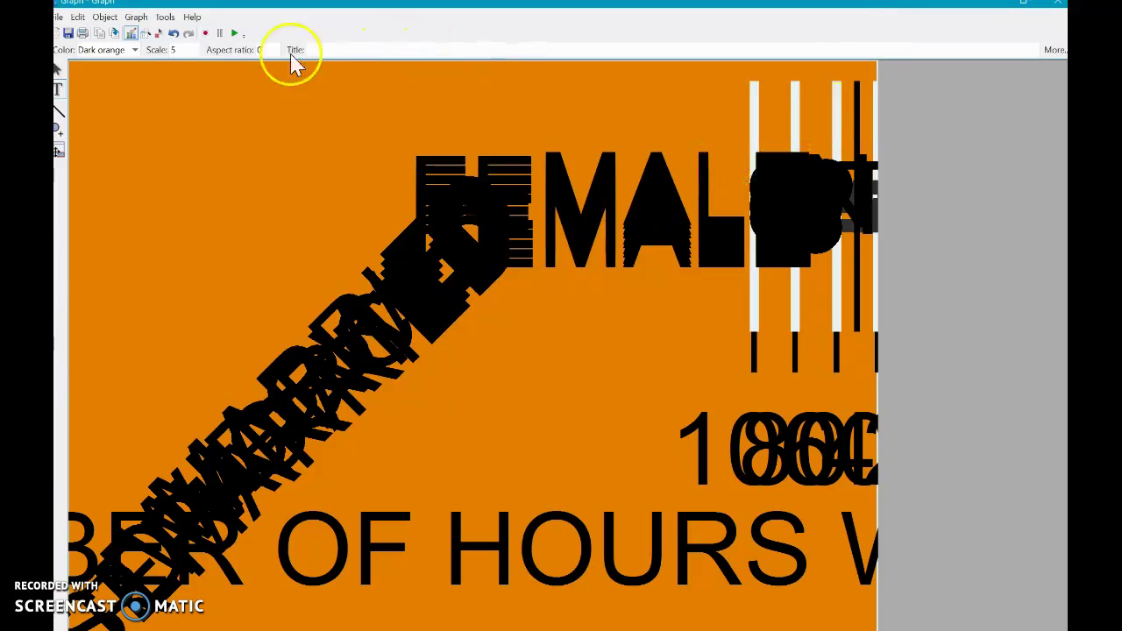
pyautogui.doubleClick(183, 50)
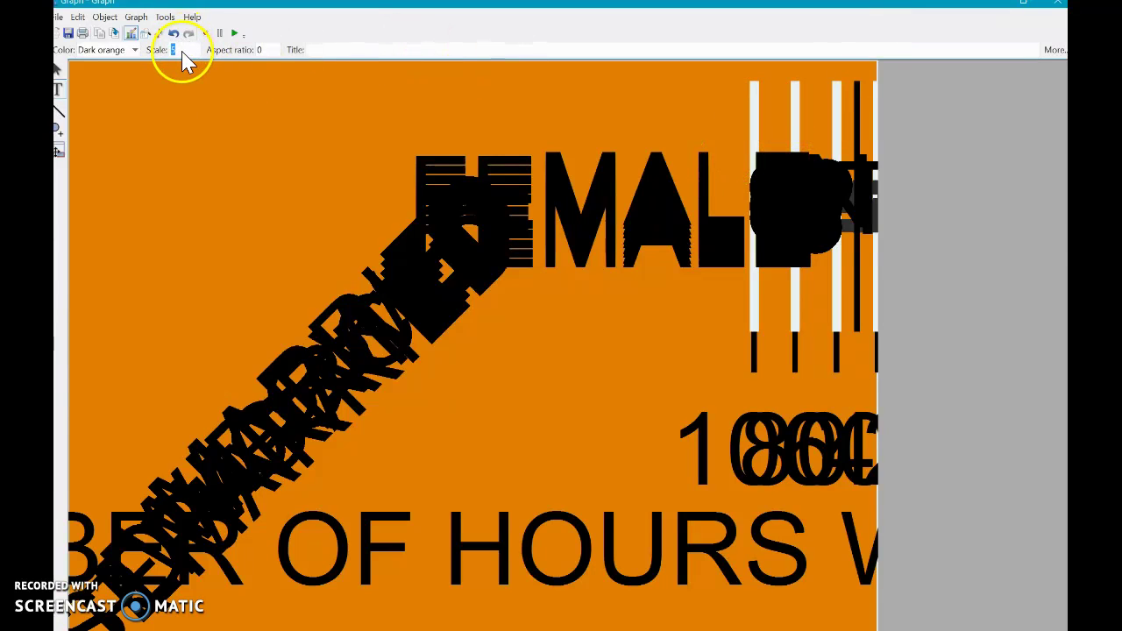
pyautogui.write('2')
pyautogui.rightClick(183, 53)
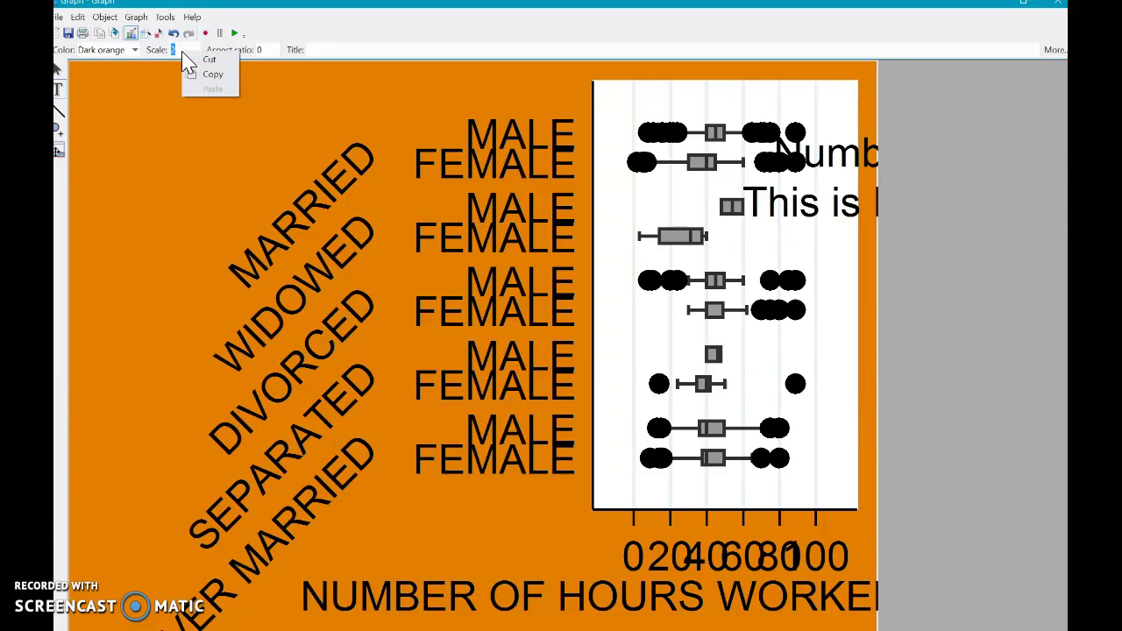
pyautogui.click(176, 49)
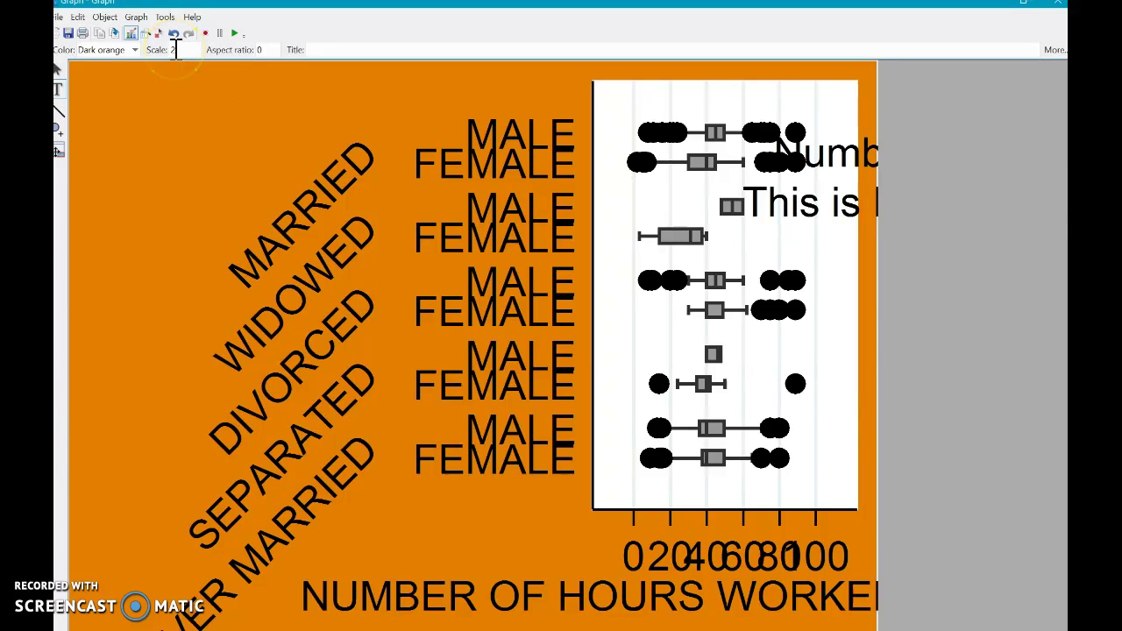
pyautogui.press('BackSpace')
pyautogui.write('1')
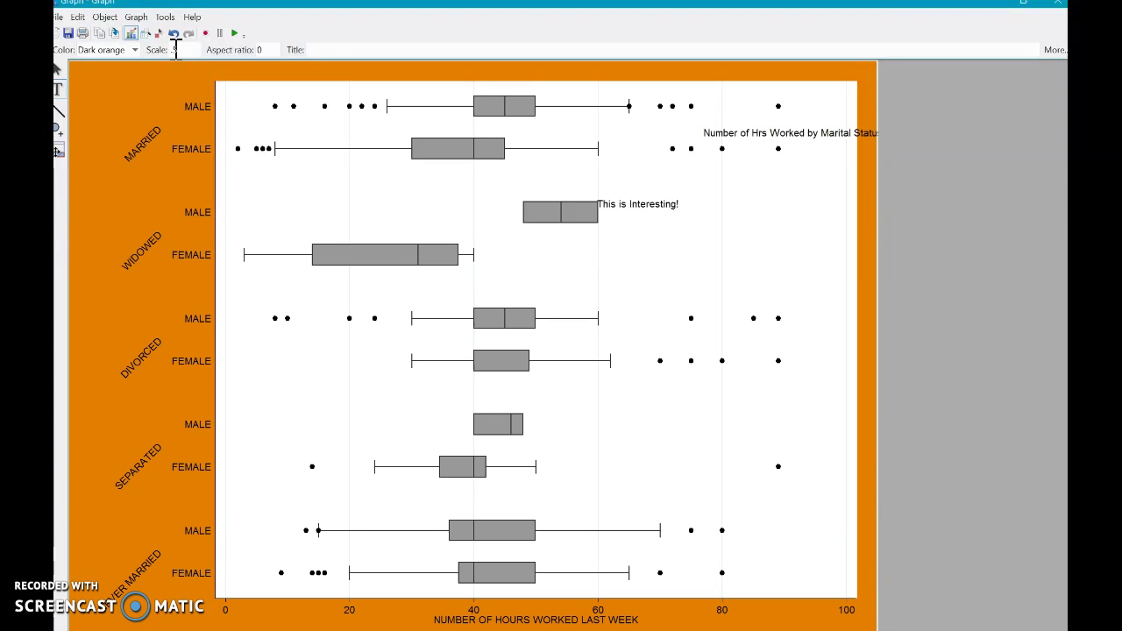
pyautogui.rightClick(176, 49)
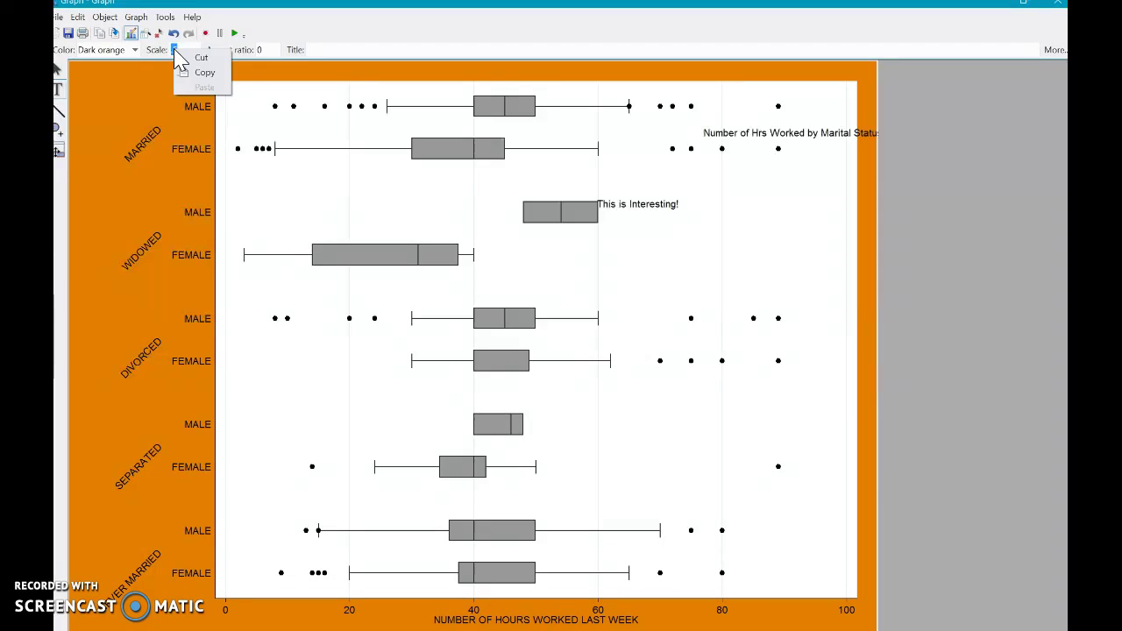
pyautogui.click(187, 62)
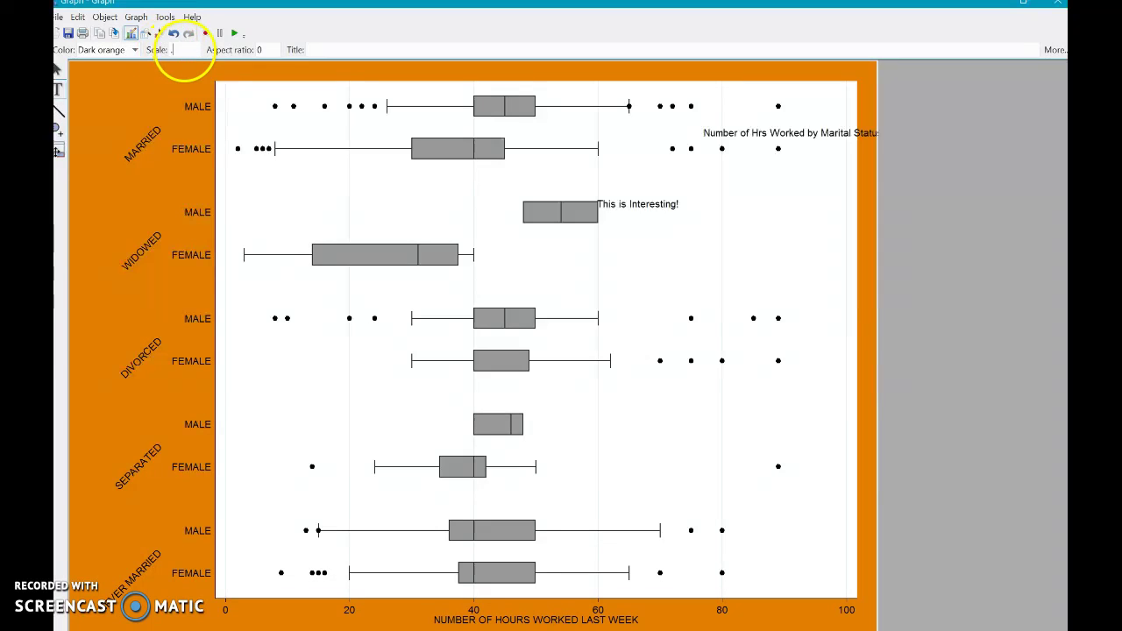
pyautogui.write('.75')
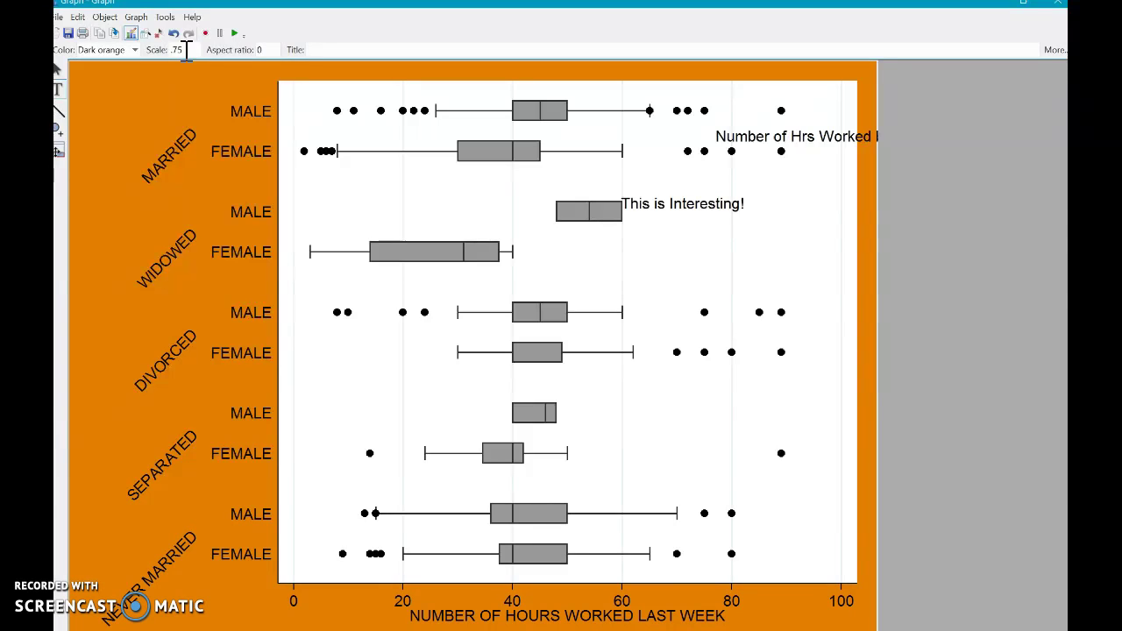
# Step: Dismiss the stray text box settings that appear while trying to place a title
pyautogui.doubleClick(325, 126)
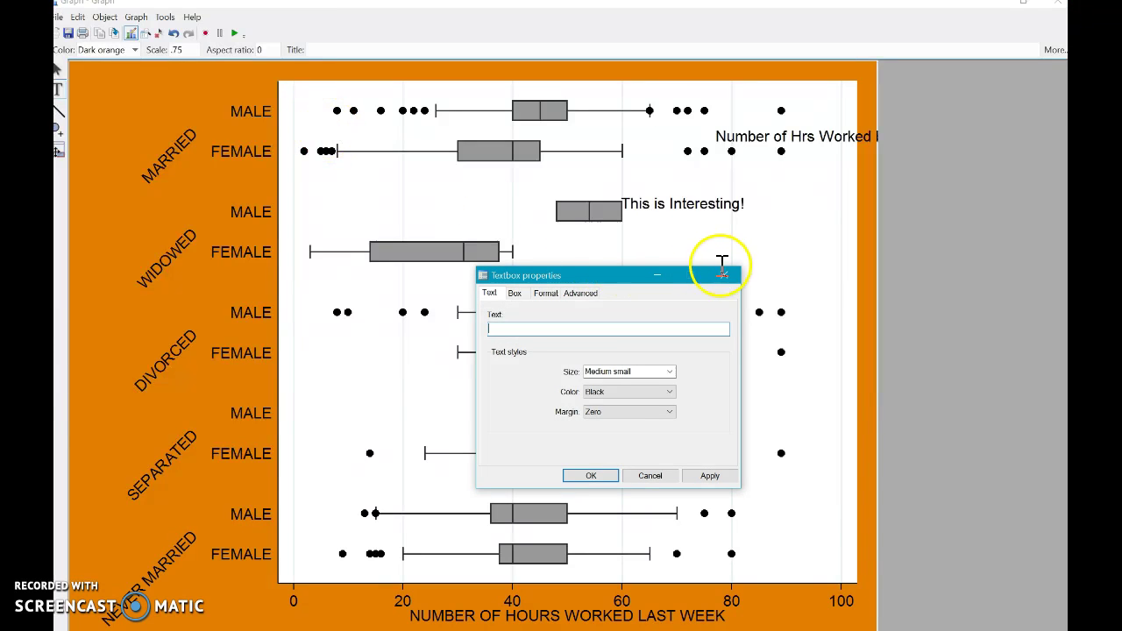
pyautogui.click(727, 275)
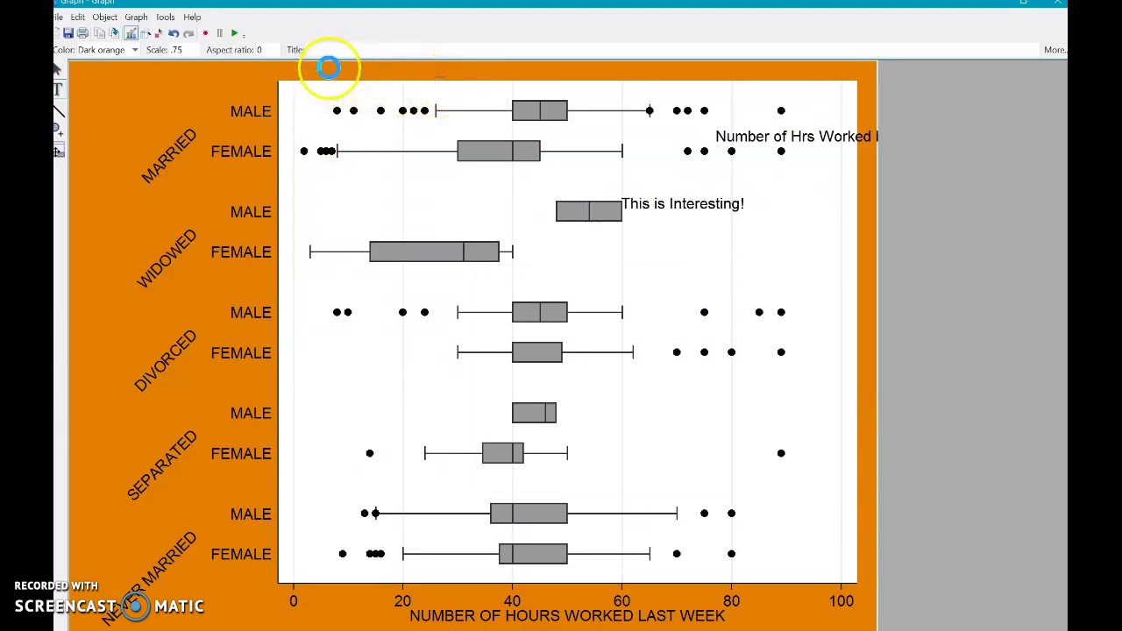
pyautogui.click(326, 63)
pyautogui.click(724, 276)
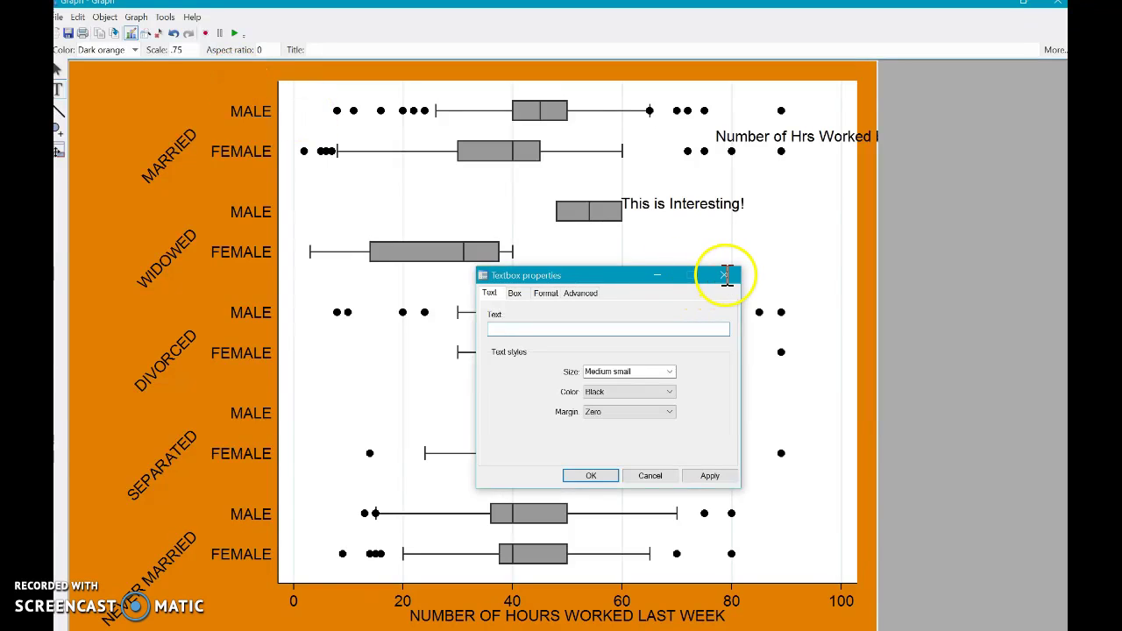
pyautogui.click(102, 81)
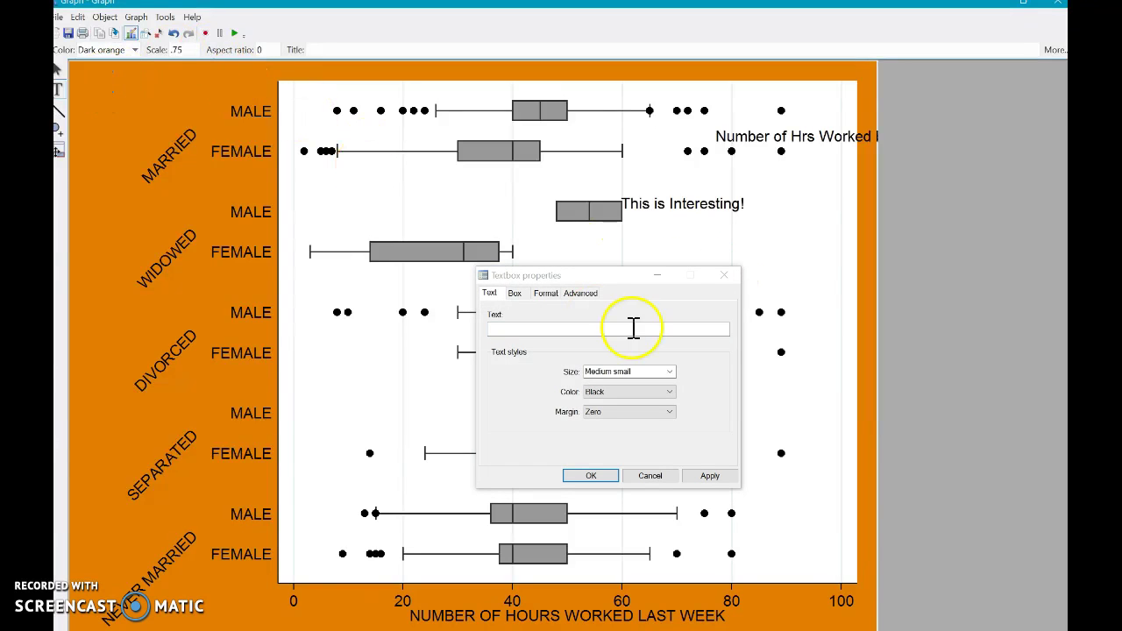
pyautogui.click(724, 275)
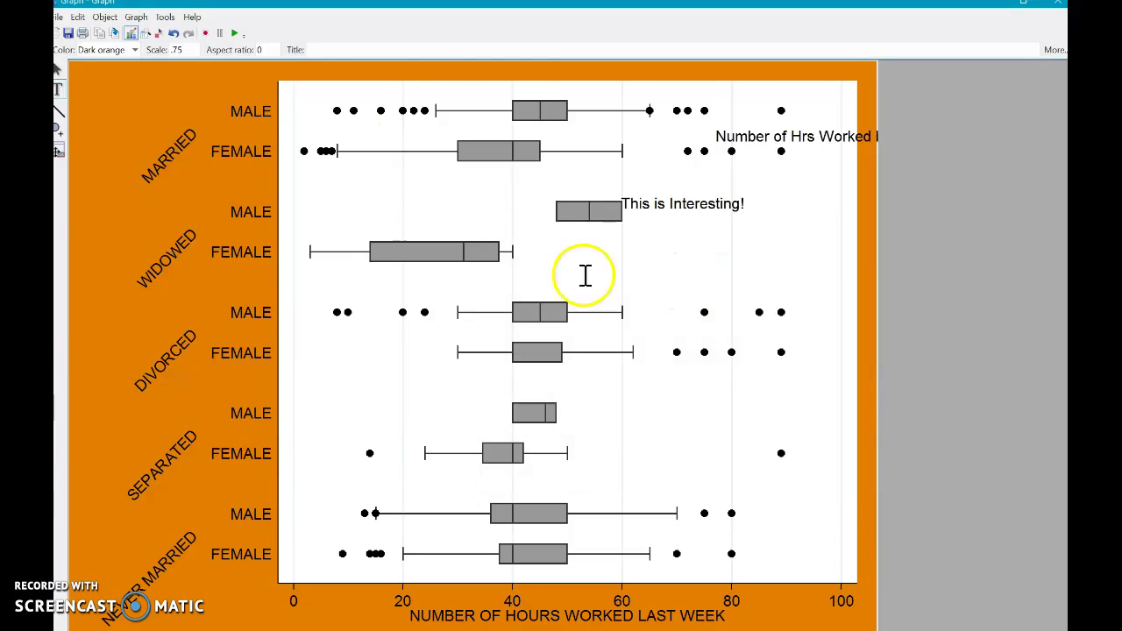
# Step: Enter the title 'here's a title' in the toolbar Title field
pyautogui.click(392, 50)
pyautogui.write("here's a title")
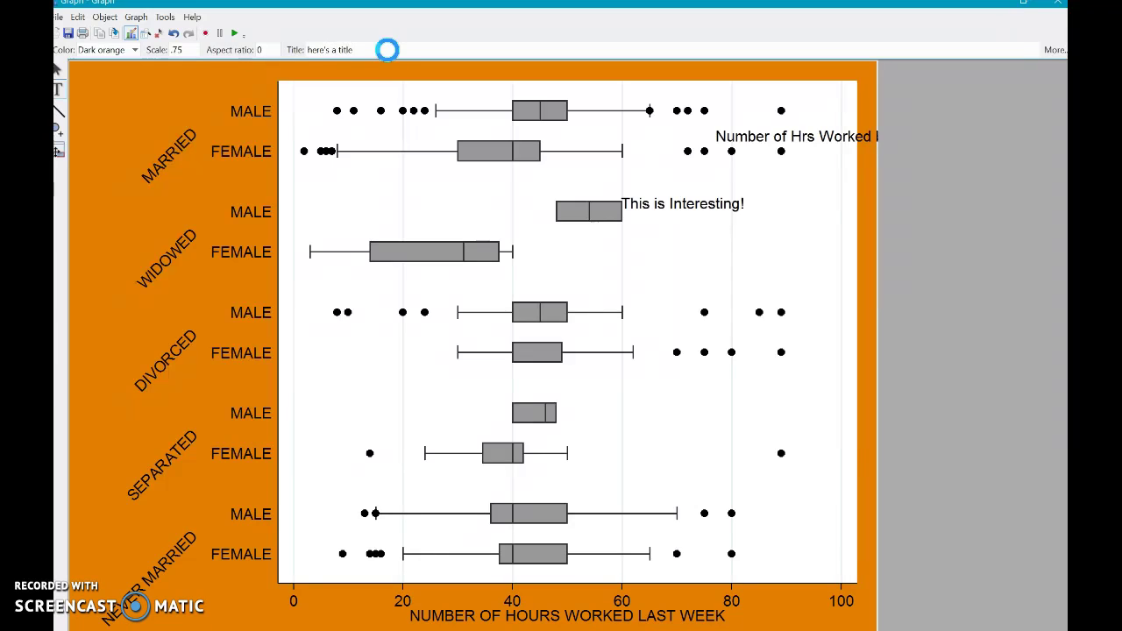
pyautogui.press('Return')
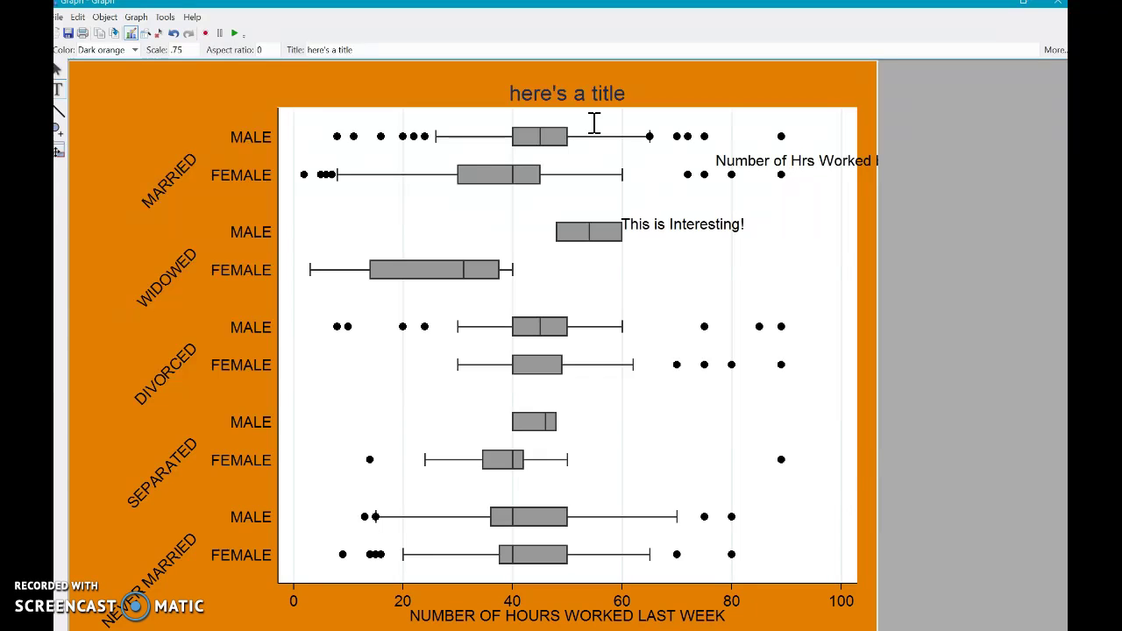
# Step: Close the edited graph window, choosing Don't save
pyautogui.click(1058, 3)
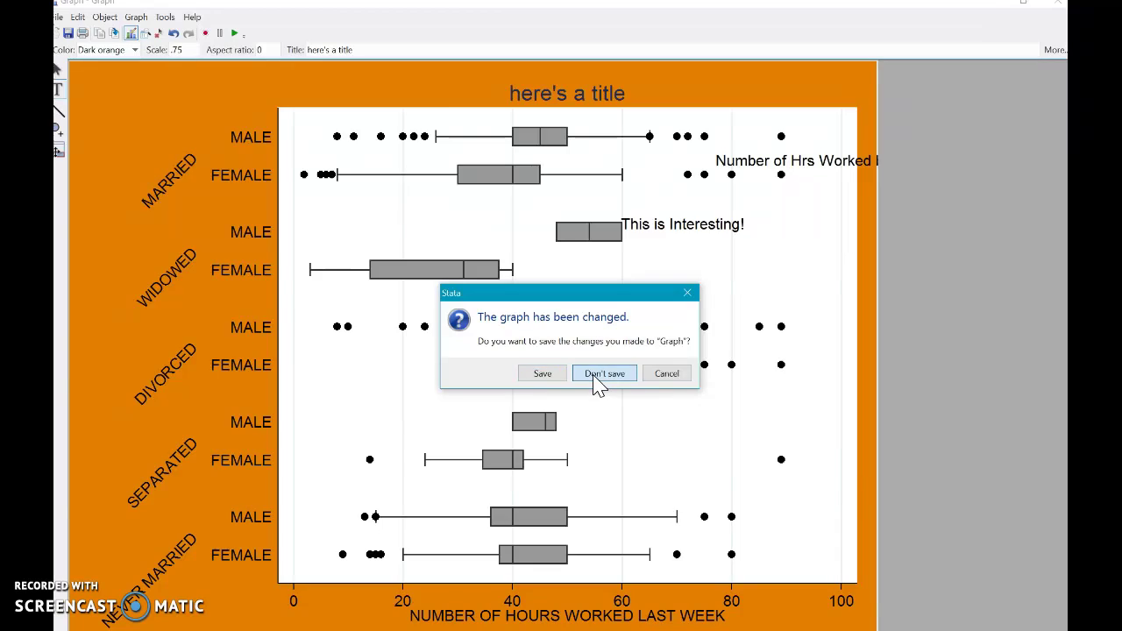
pyautogui.click(604, 374)
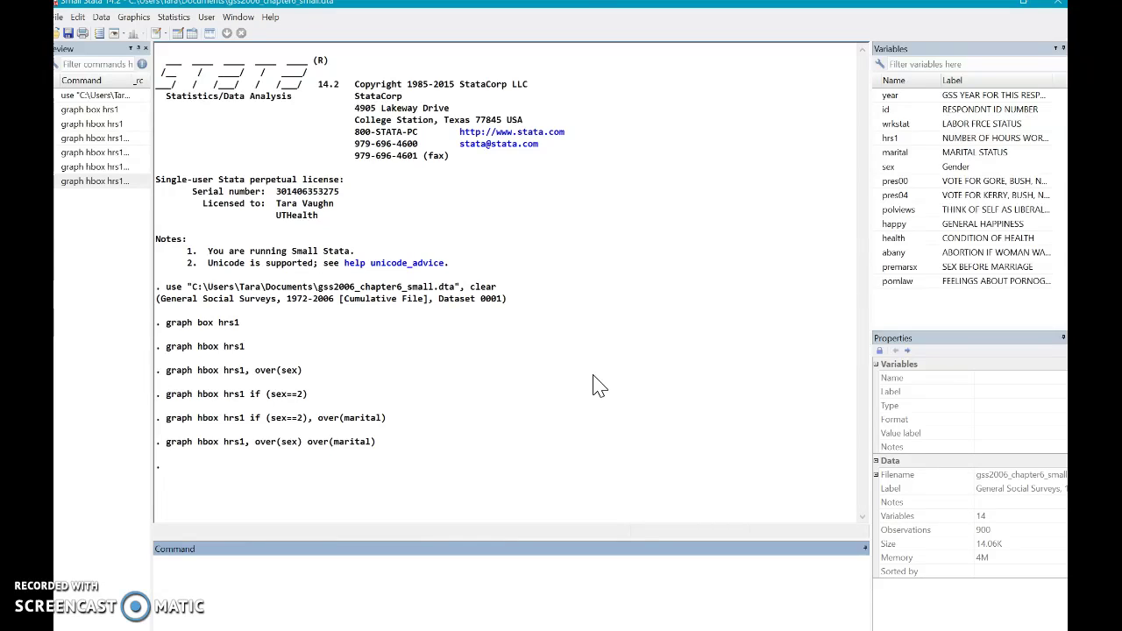
# Step: Draw a horizontal box plot of hrs1 from the Graphics > Box plot dialog
pyautogui.rightClick(140, 16)
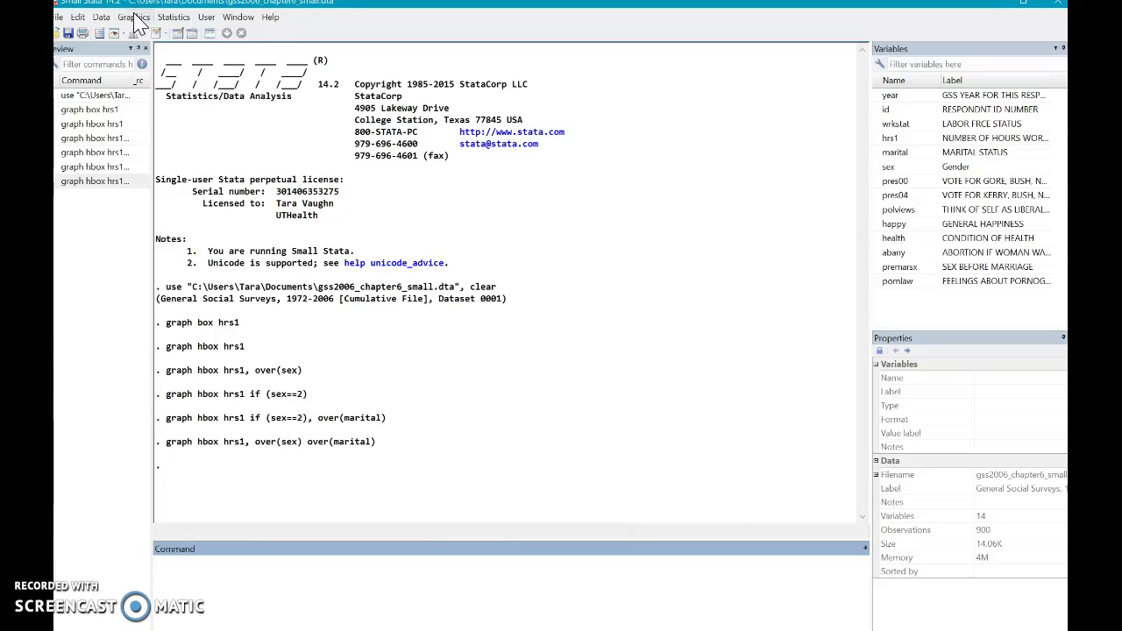
pyautogui.click(134, 17)
pyautogui.click(155, 109)
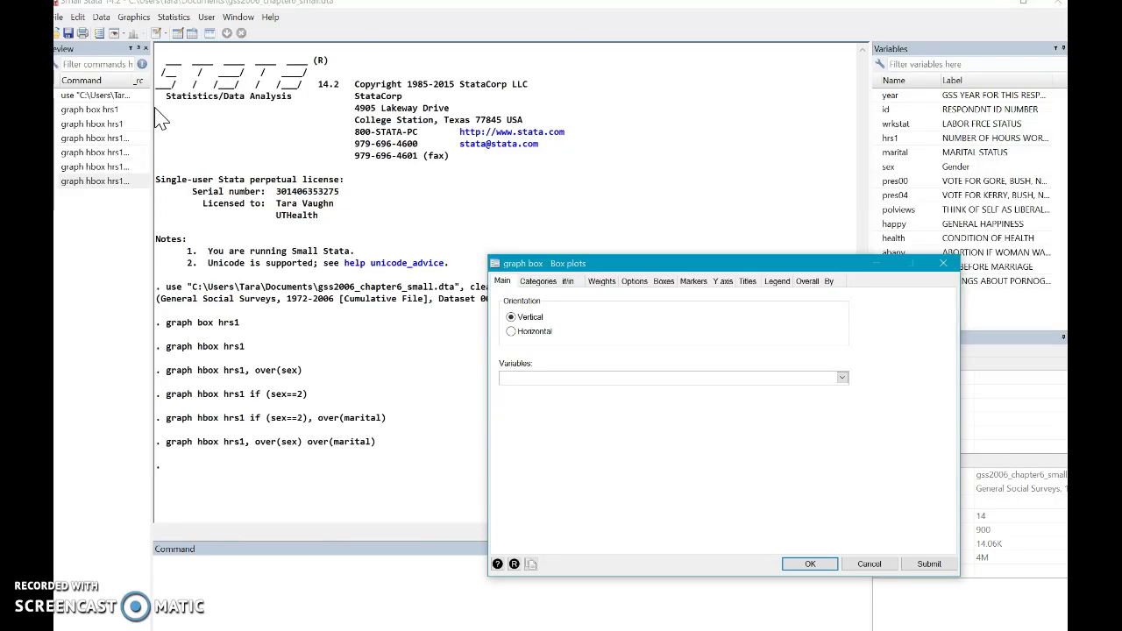
pyautogui.click(511, 332)
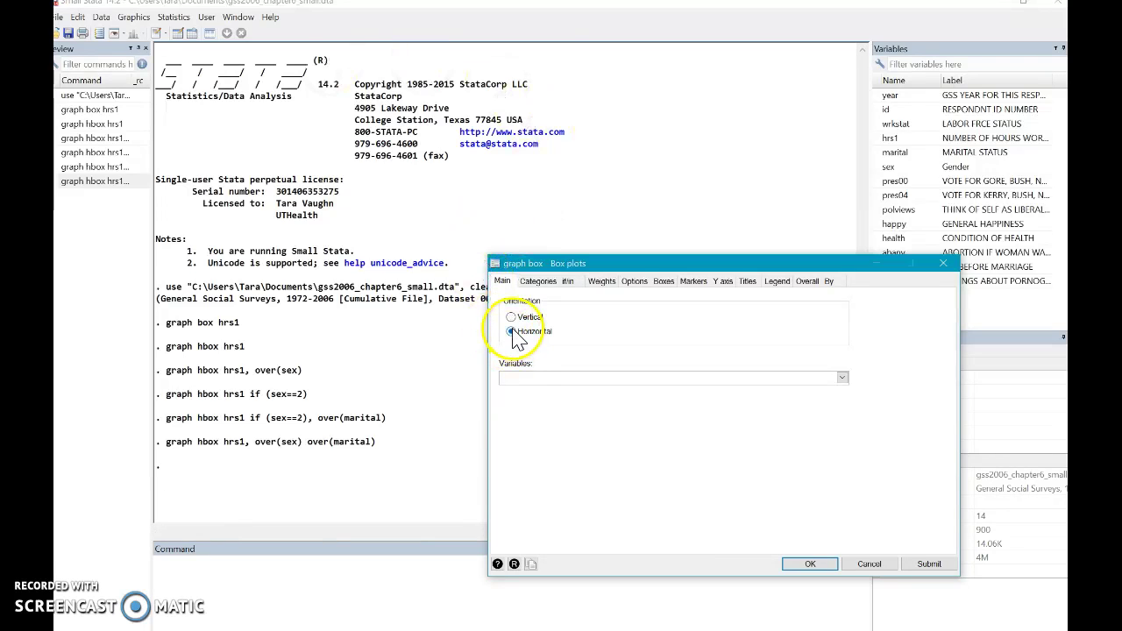
pyautogui.click(523, 377)
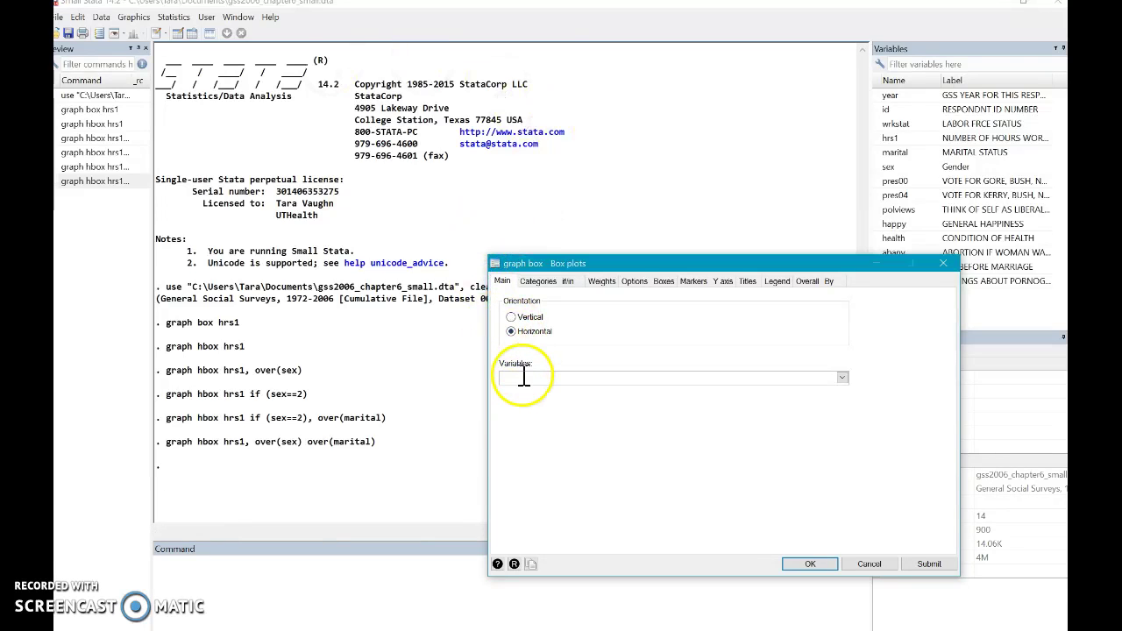
pyautogui.click(841, 377)
pyautogui.click(774, 423)
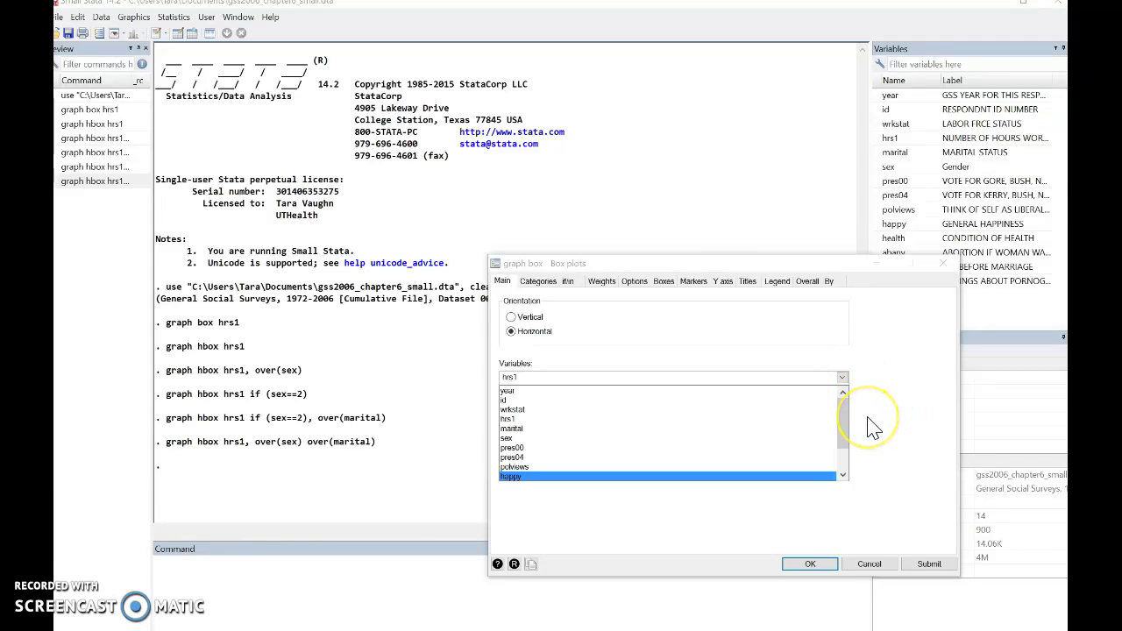
pyautogui.click(936, 562)
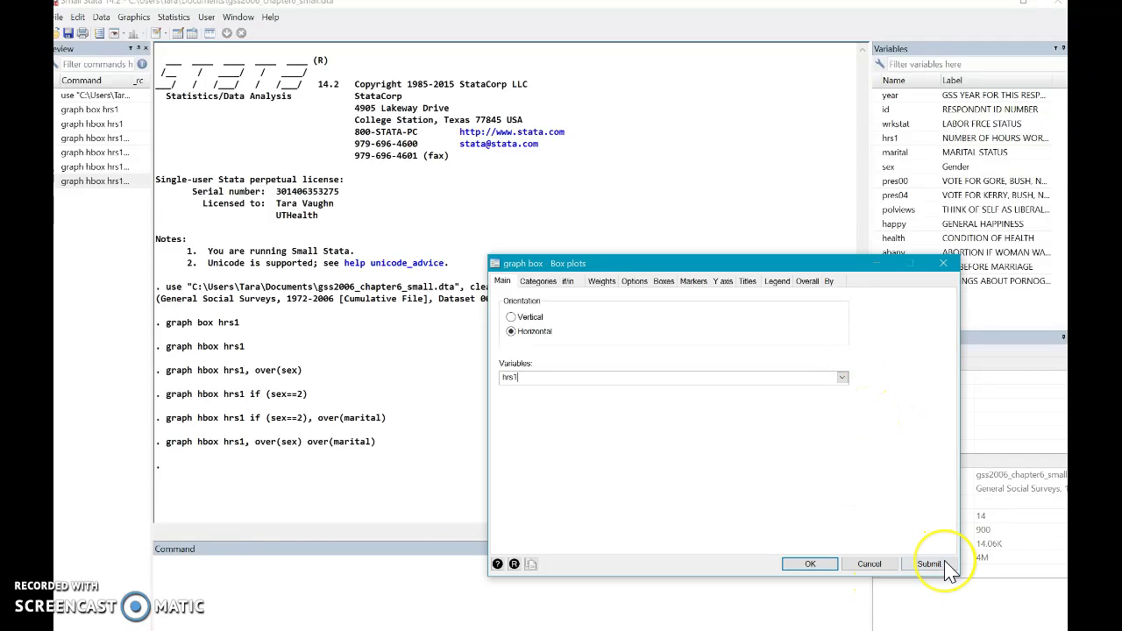
pyautogui.click(941, 565)
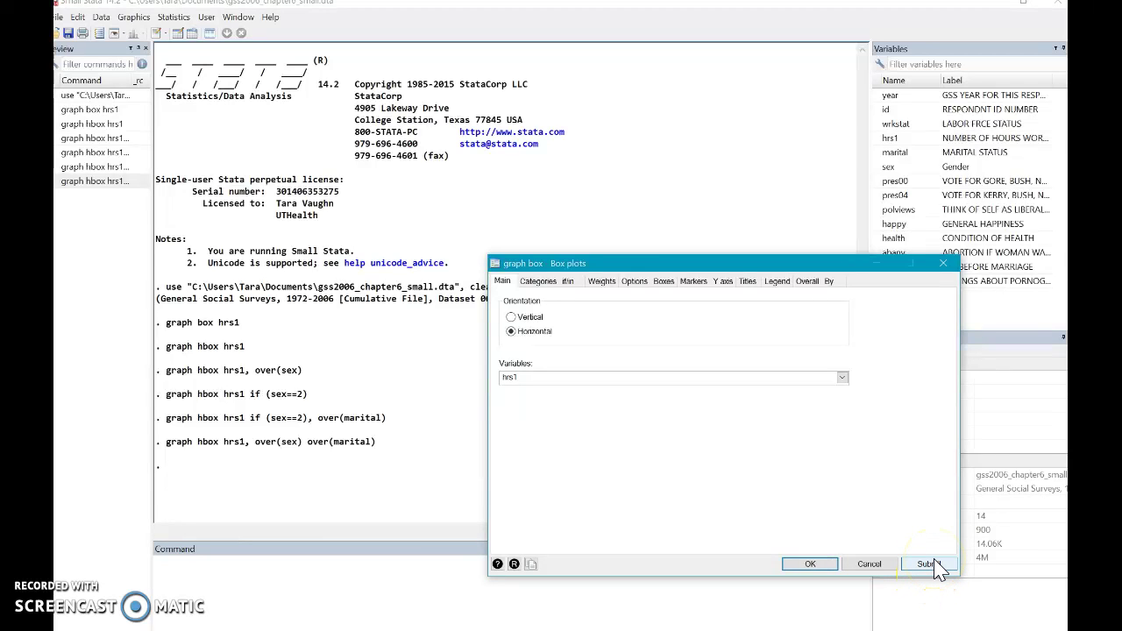
pyautogui.click(936, 566)
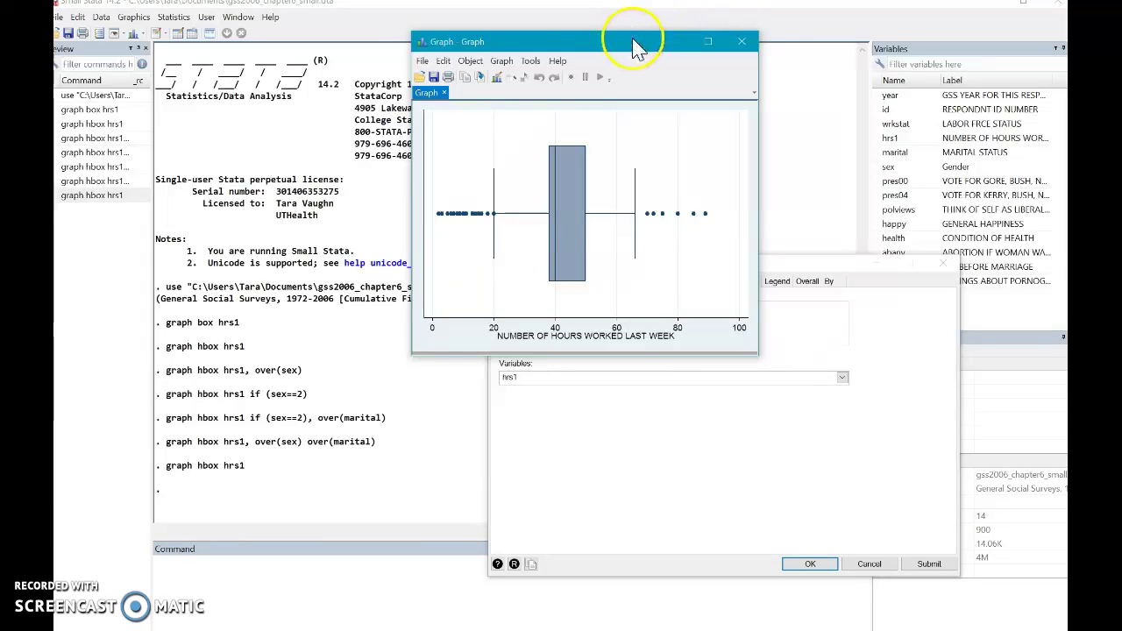
# Step: Move the graph window aside and restore down the main Stata window
pyautogui.moveTo(637, 48); pyautogui.dragTo(426, 44)
pyautogui.click(318, 45)
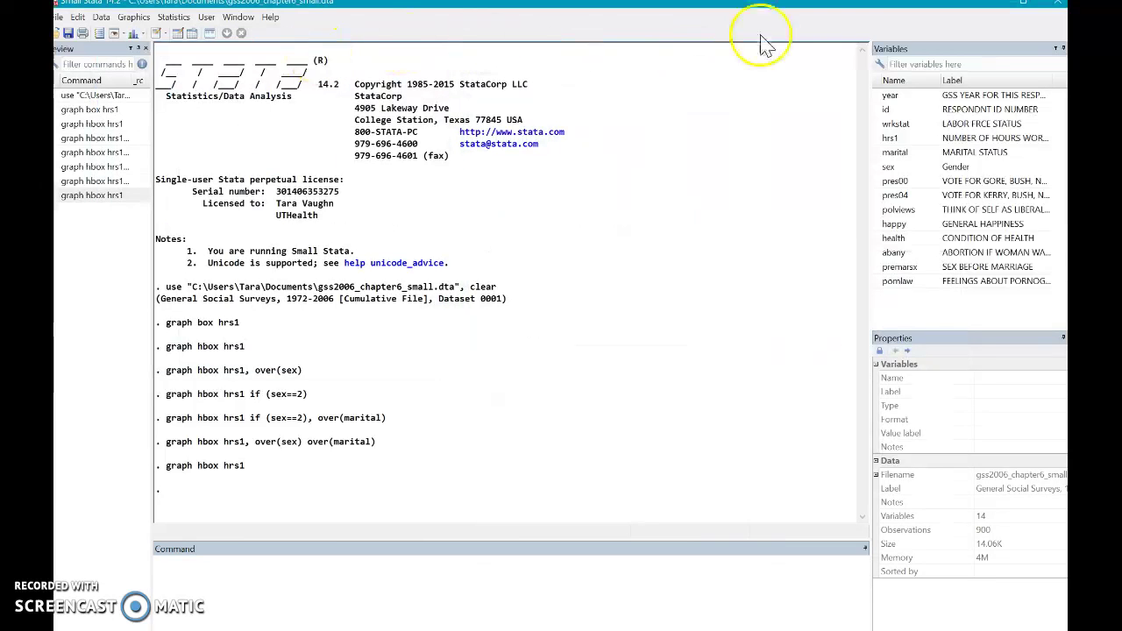
pyautogui.click(1032, 4)
# Step: Restrict the hrs1 box plot to sex==2 on the if/in tab and redraw it
pyautogui.click(864, 318)
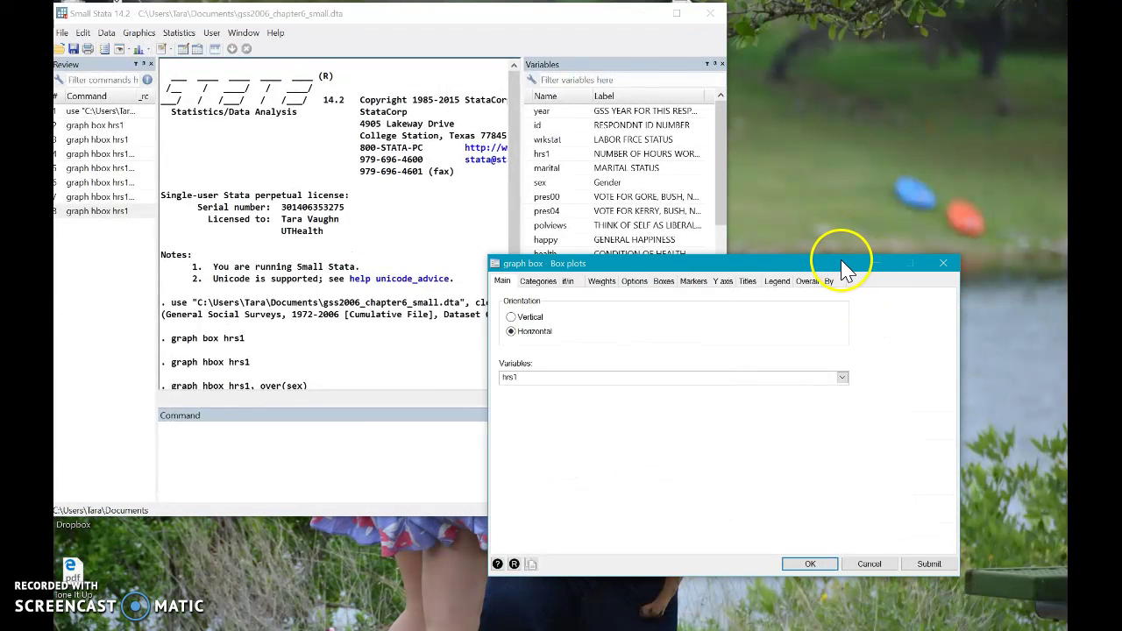
pyautogui.click(706, 378)
pyautogui.click(566, 282)
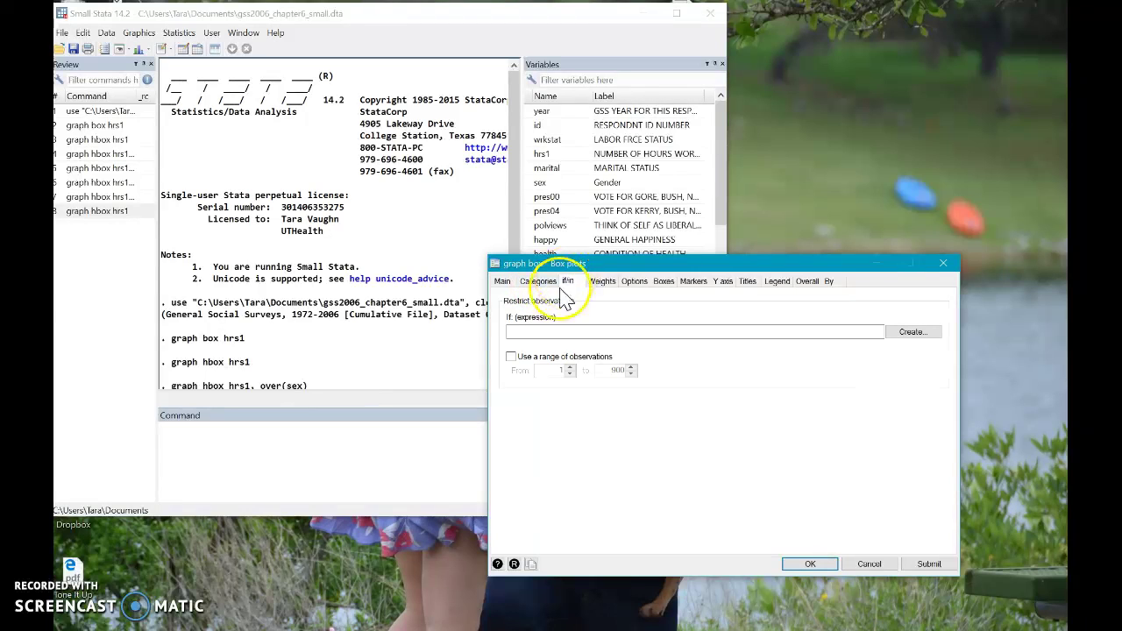
pyautogui.click(576, 332)
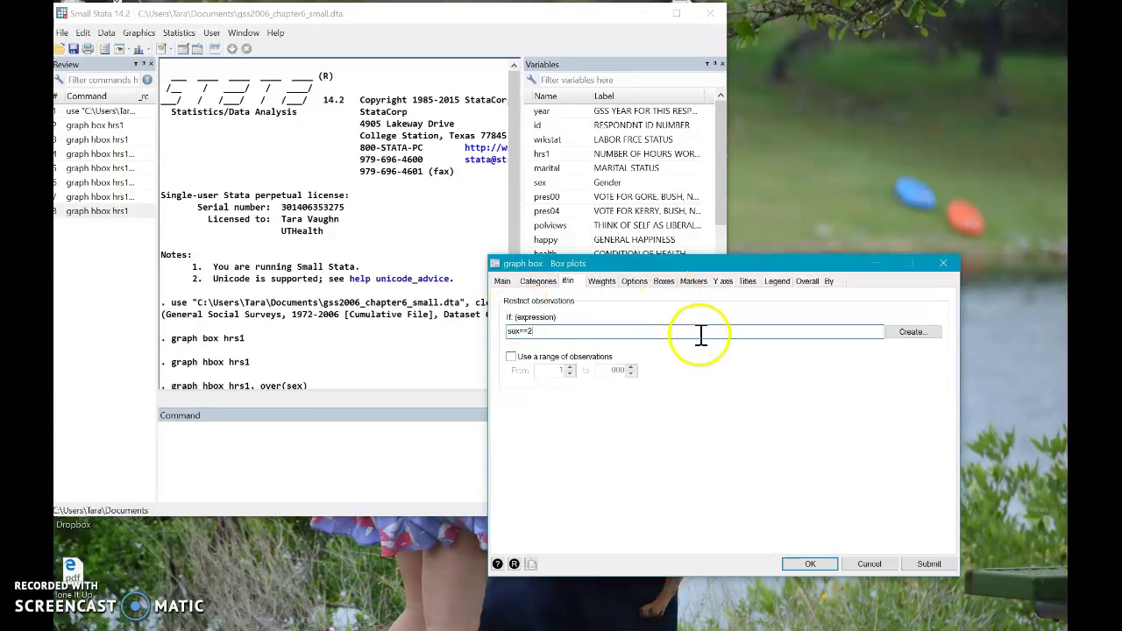
pyautogui.click(928, 563)
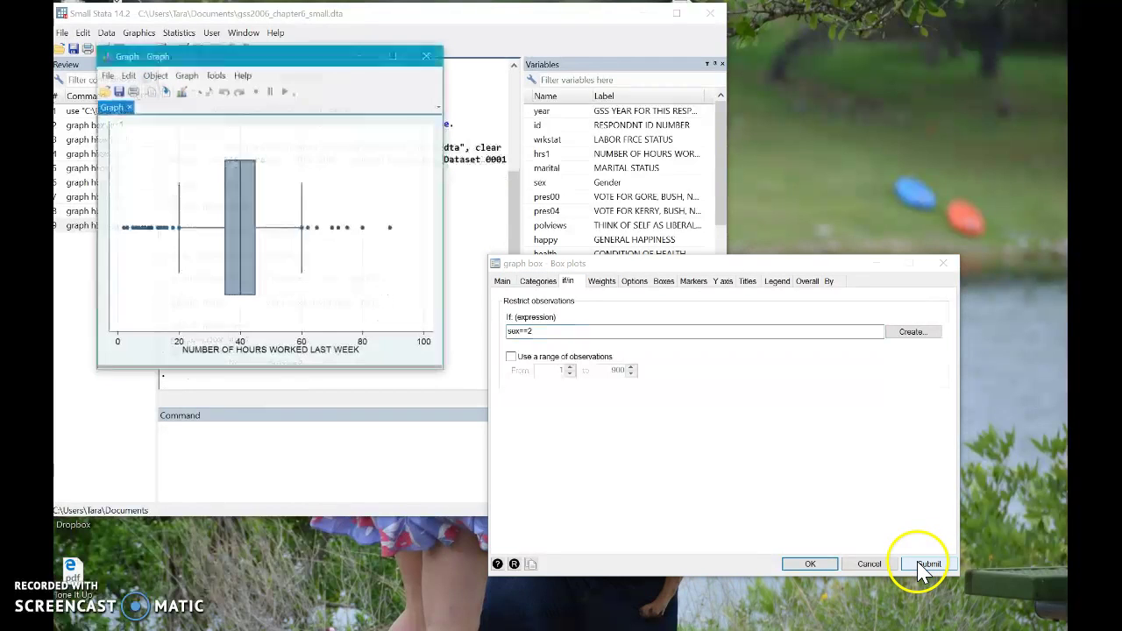
# Step: Group the boxes by marital as Group 1, redraw, then close the dialog with OK
pyautogui.click(637, 289)
pyautogui.click(537, 281)
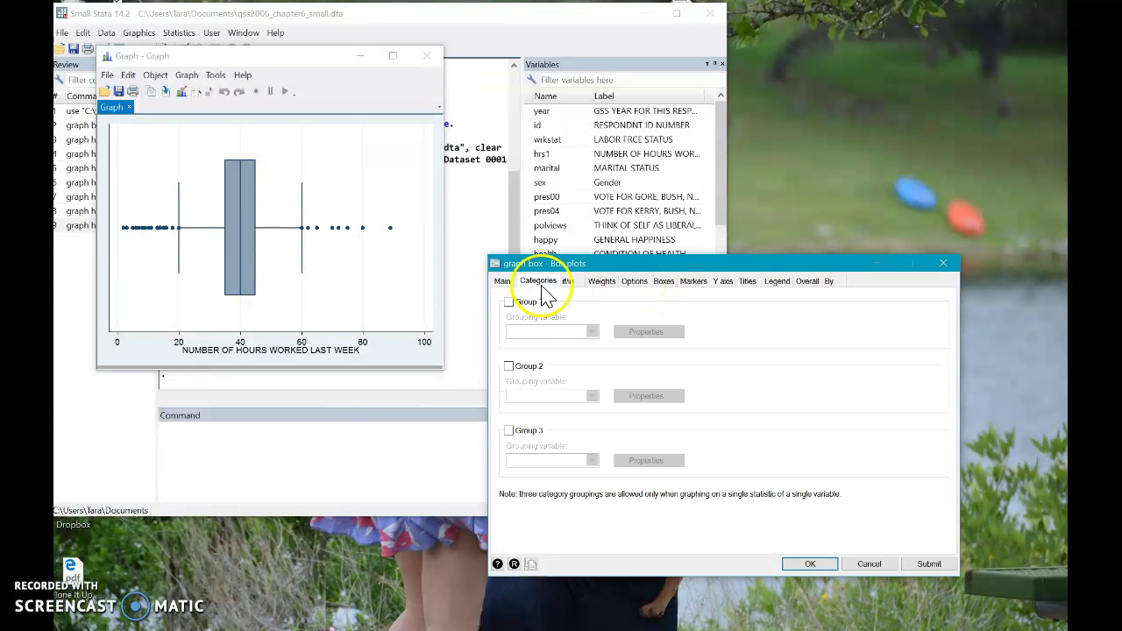
pyautogui.click(509, 302)
pyautogui.click(592, 331)
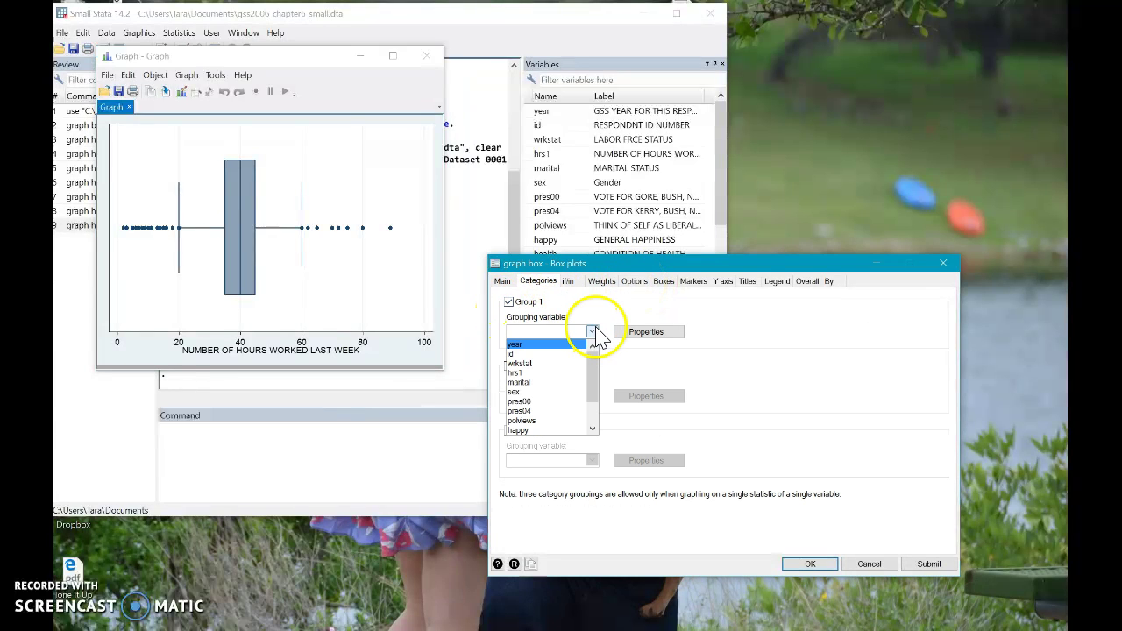
pyautogui.click(570, 384)
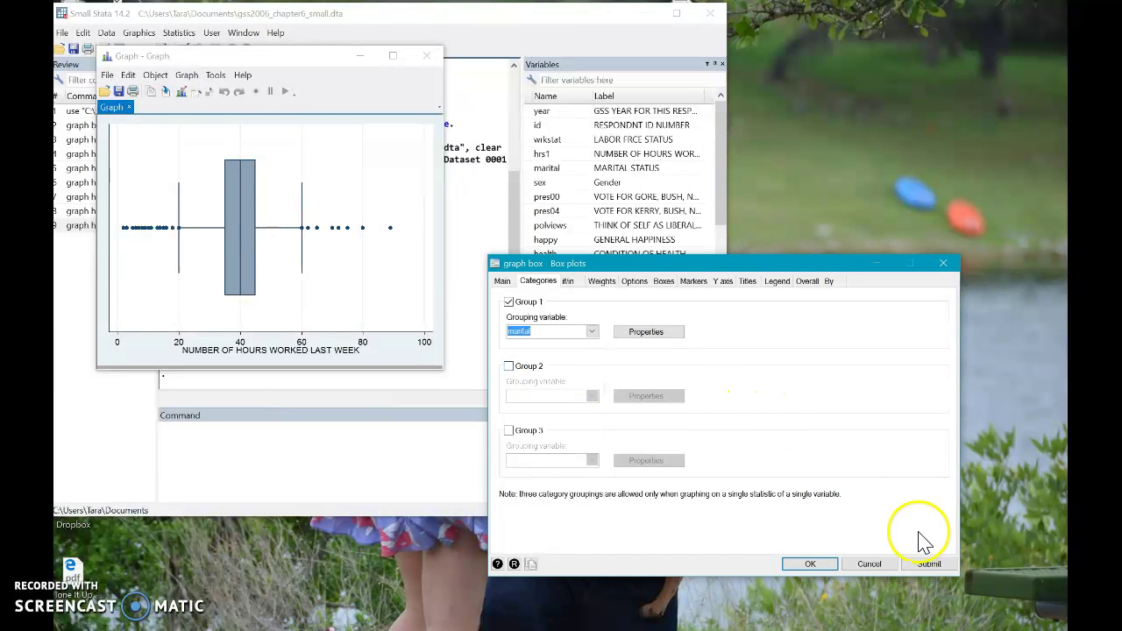
pyautogui.click(929, 563)
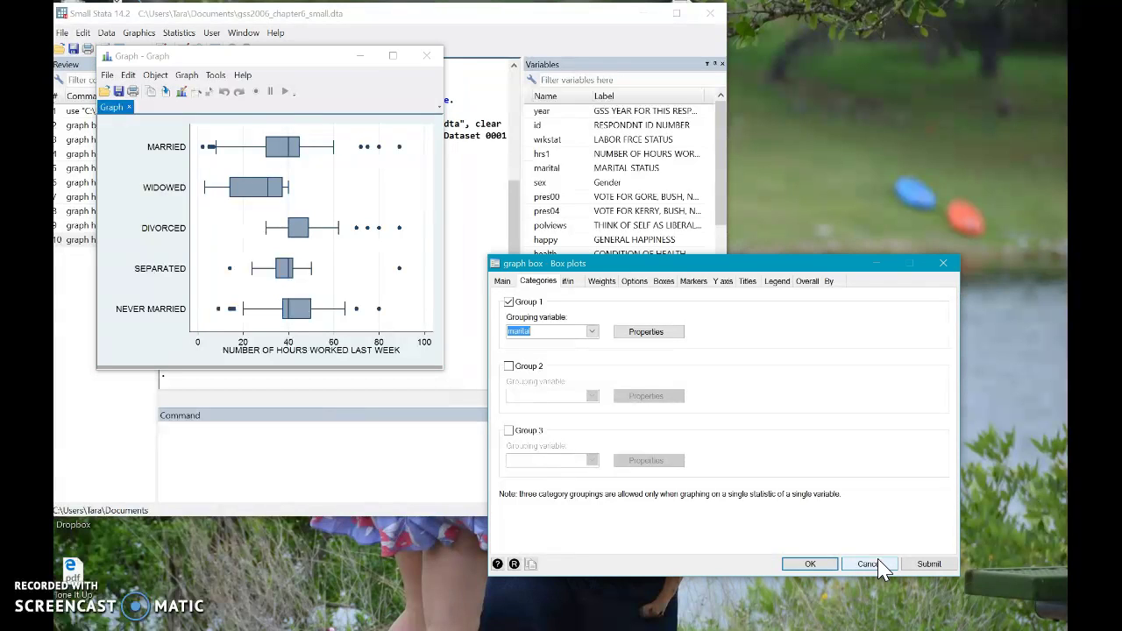
pyautogui.click(803, 565)
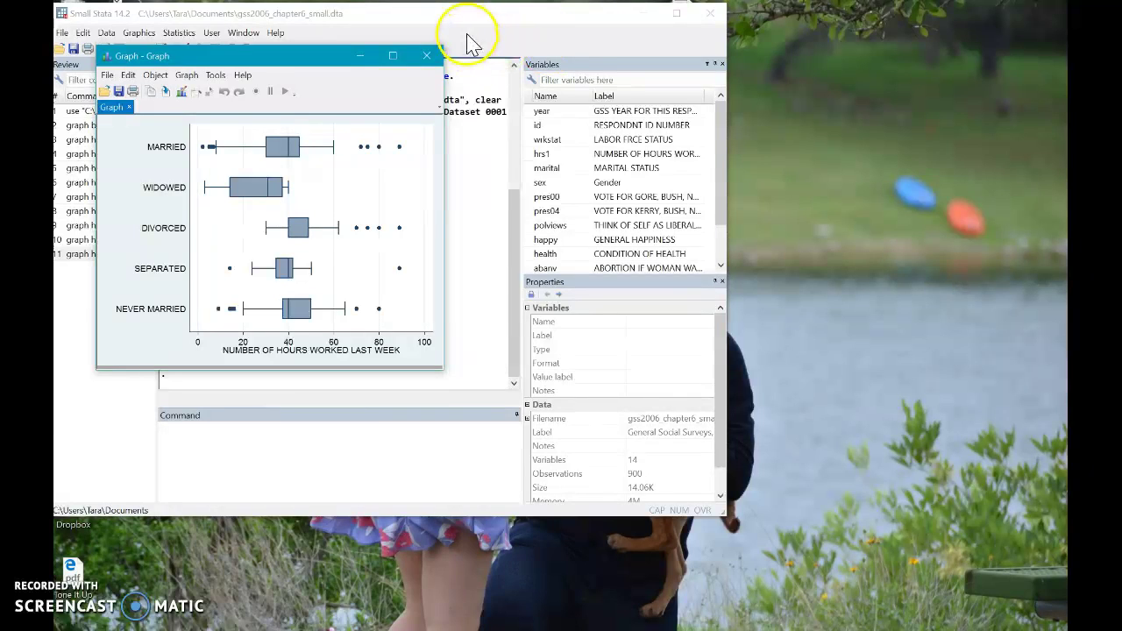
# Step: Close the marital-status box plot graph window
pyautogui.click(426, 55)
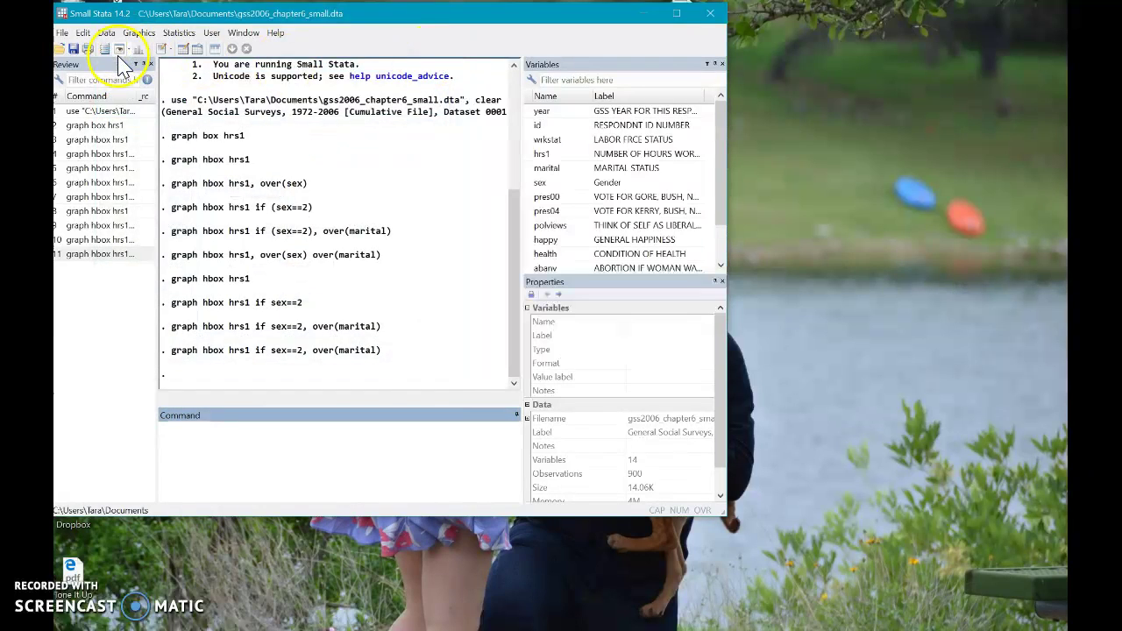